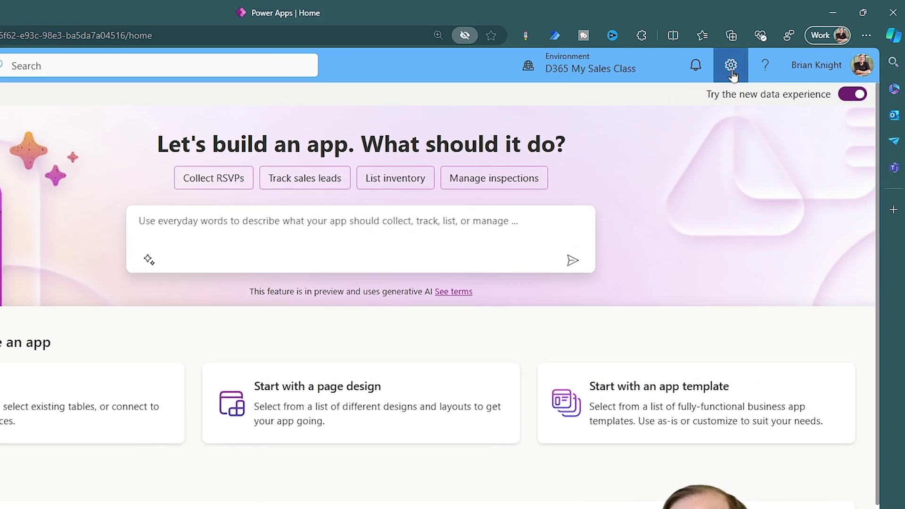
Go to the Power Platform admin center at aka.ms/ppac
click(772, 48)
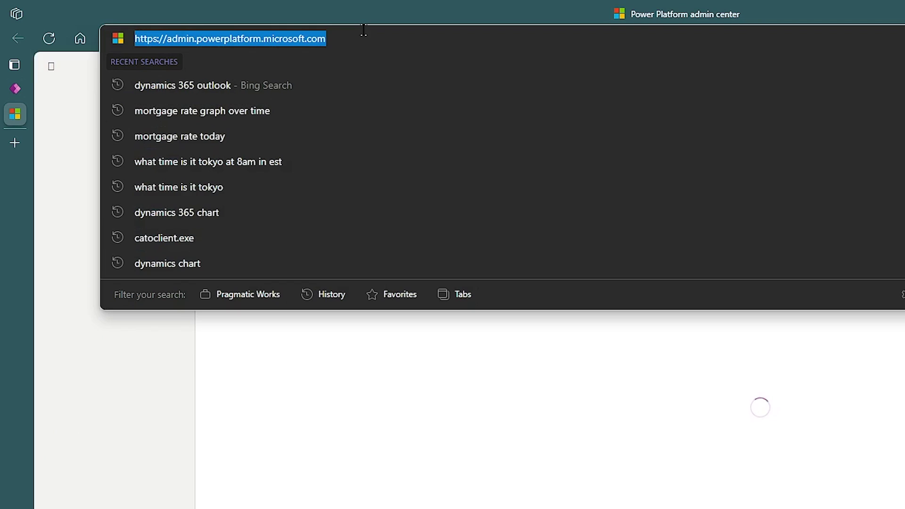
text(aka)
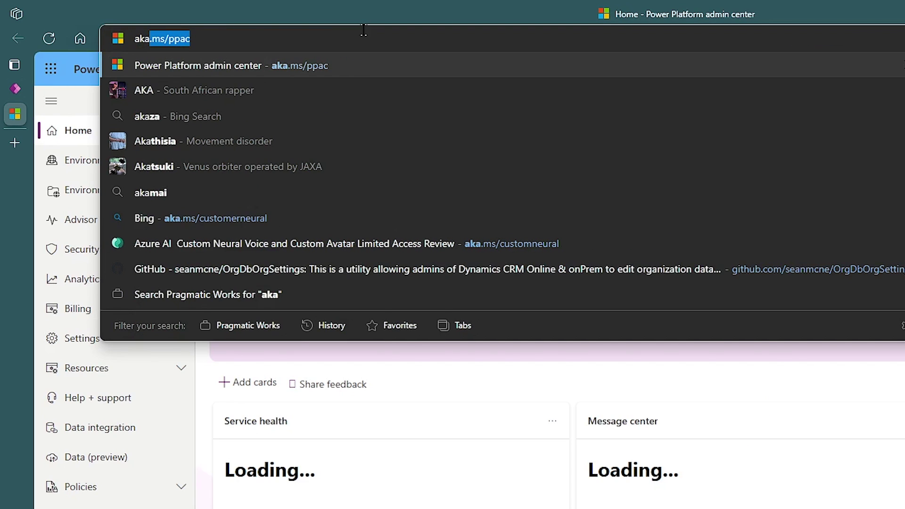
text(.ms/ppa)
key(shift+Left)
key(shift+Left)
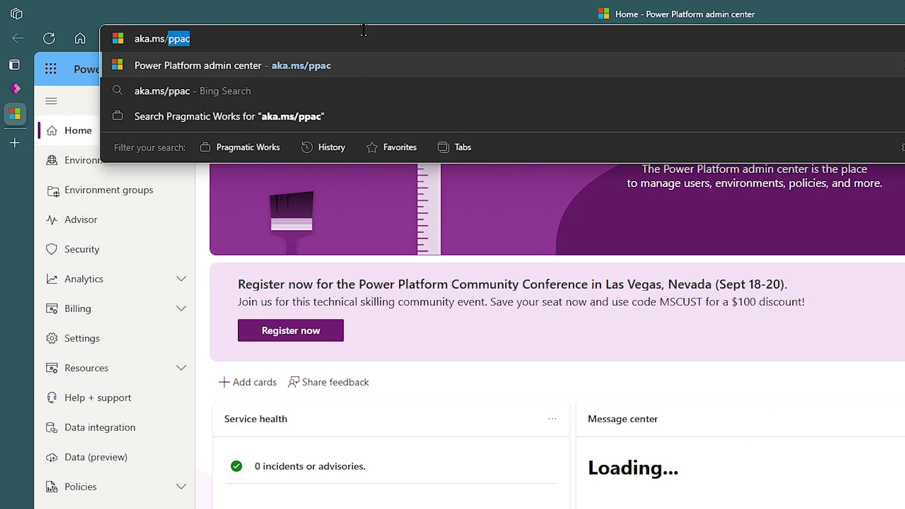
key(End)
key(Escape)
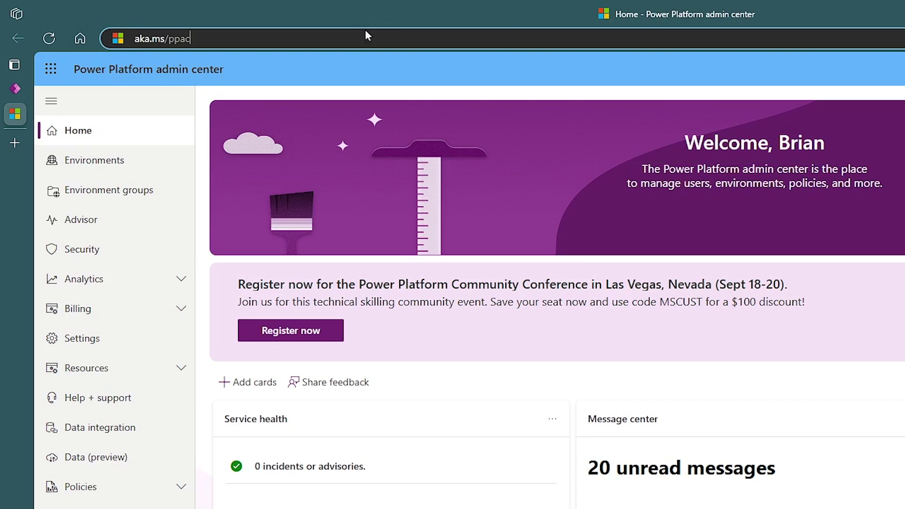
click(108, 158)
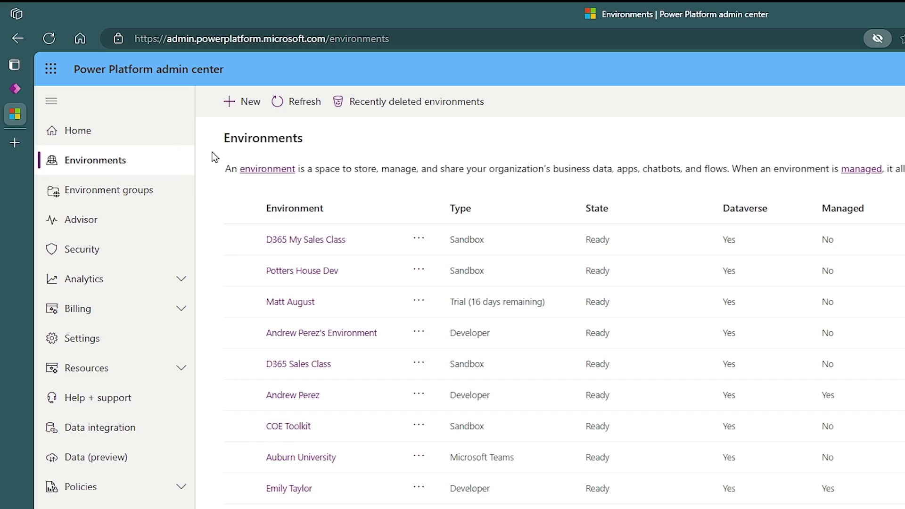
click(258, 104)
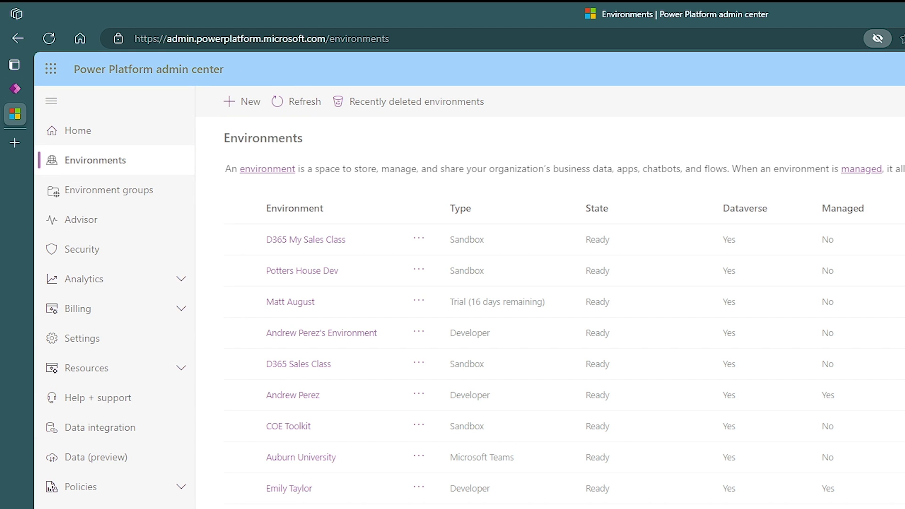
Start a new environment named 'D365 YouTube' with Get new features early set to Yes
click(130, 163)
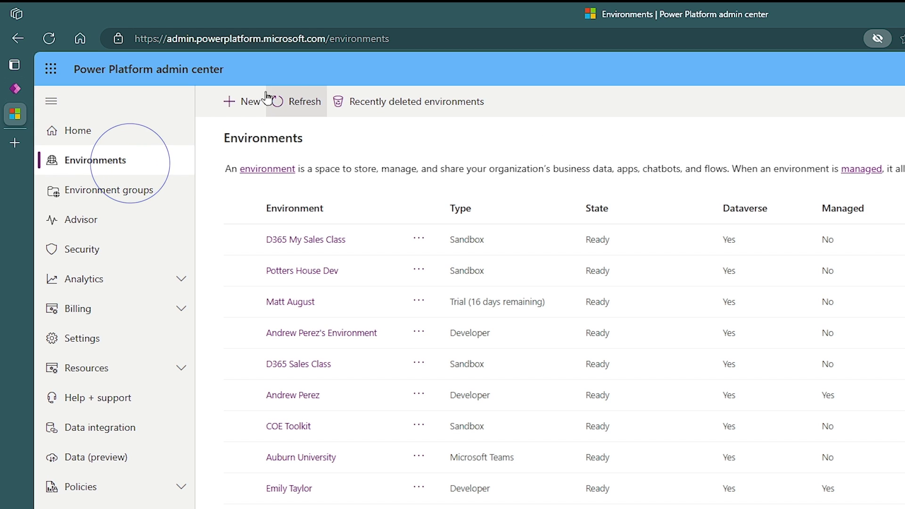
click(244, 100)
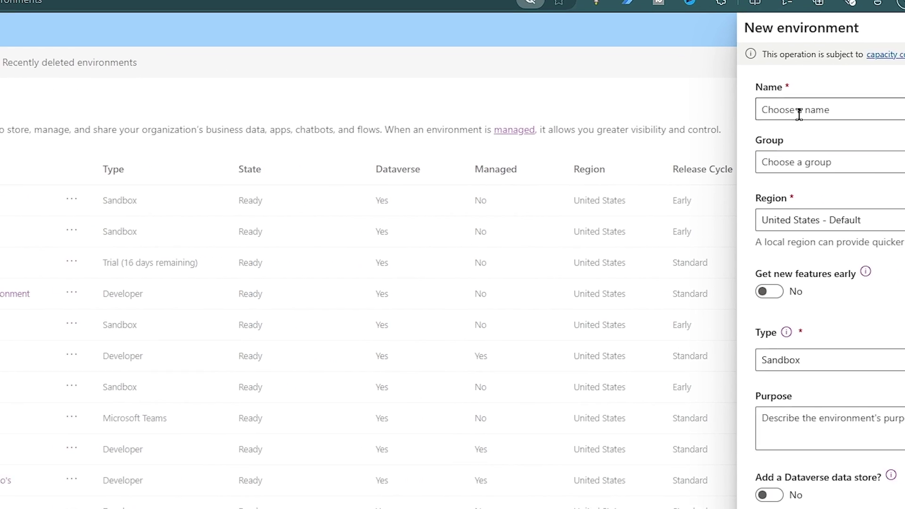
click(799, 115)
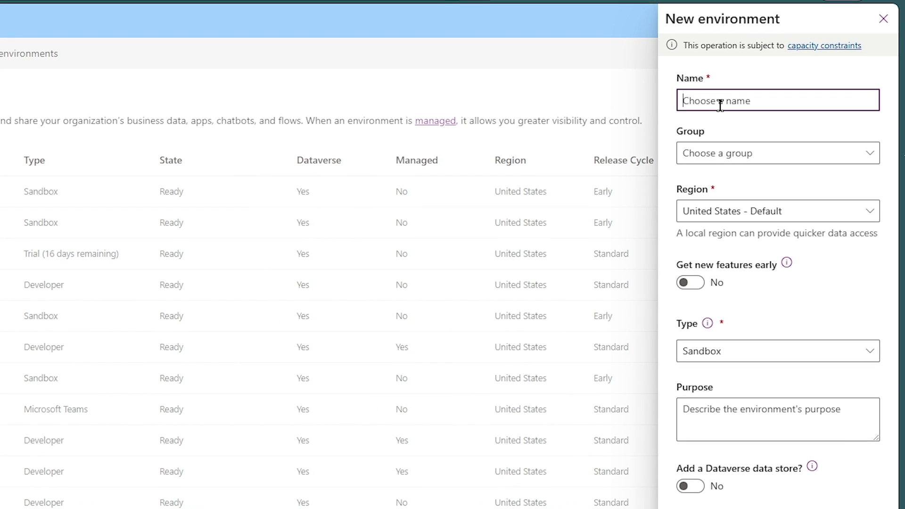
text(D365 YouTube)
click(691, 283)
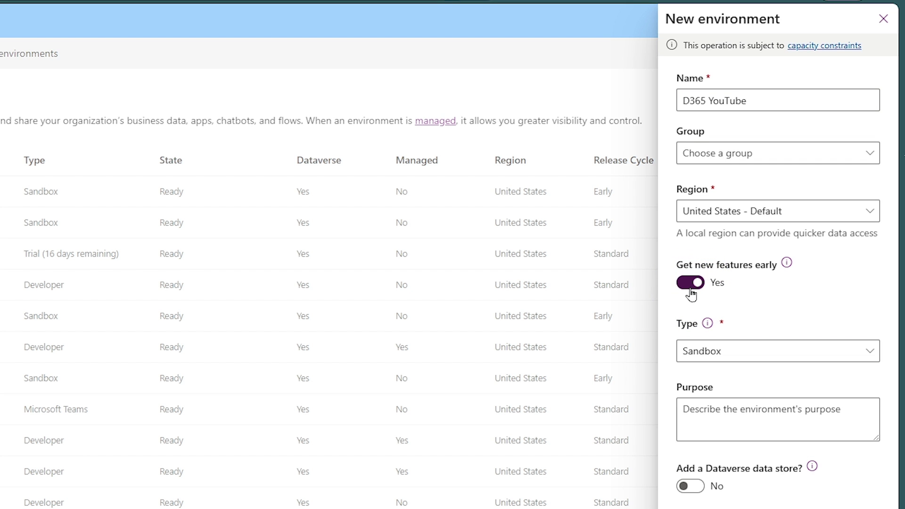
scroll(742, 323, down, 4)
Try the Developer environment type and continue to the next page
click(748, 155)
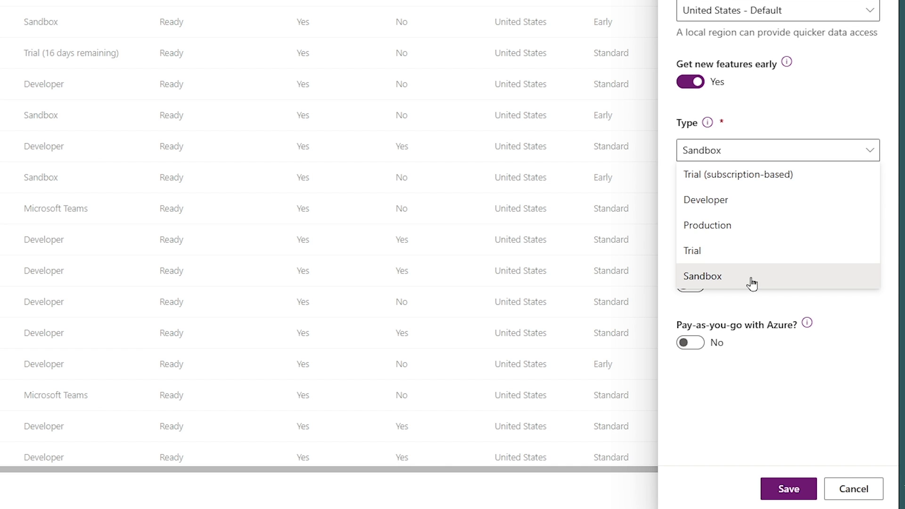
click(761, 207)
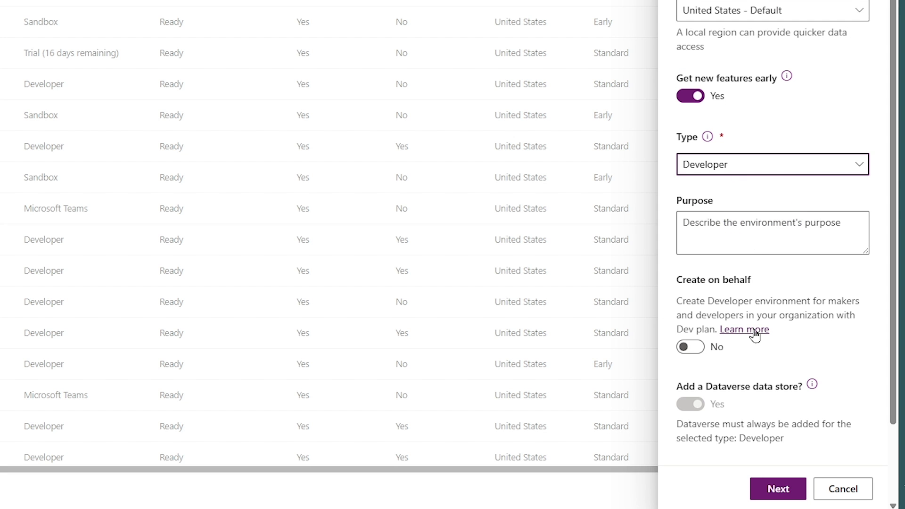
click(774, 488)
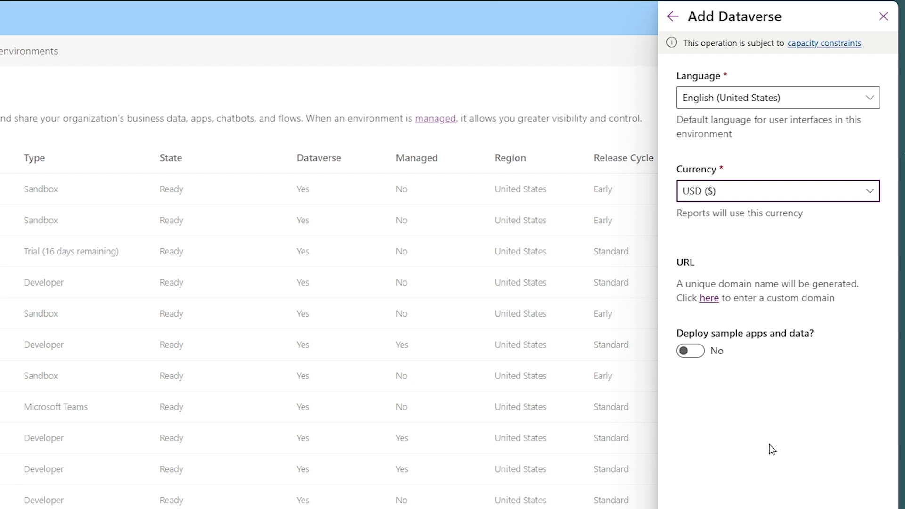
Return to the details, set the type back to Sandbox, and add a Dataverse data store
click(673, 17)
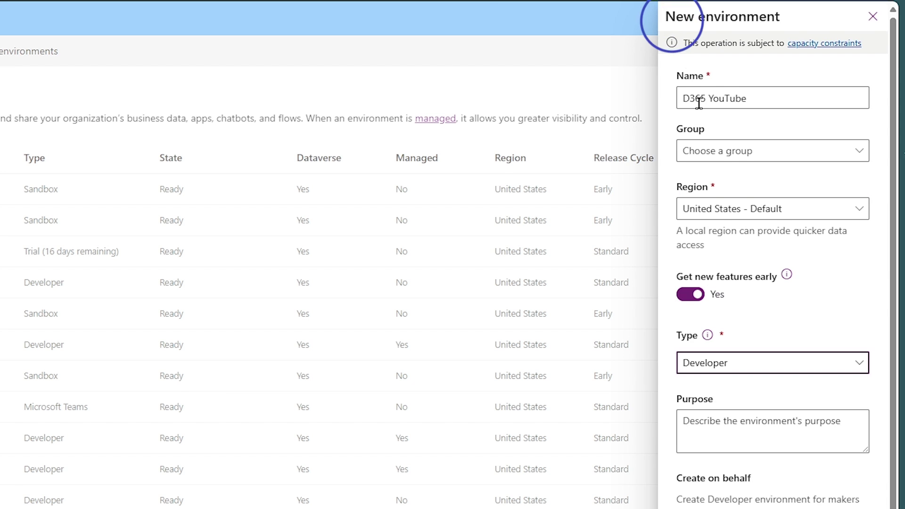
click(759, 167)
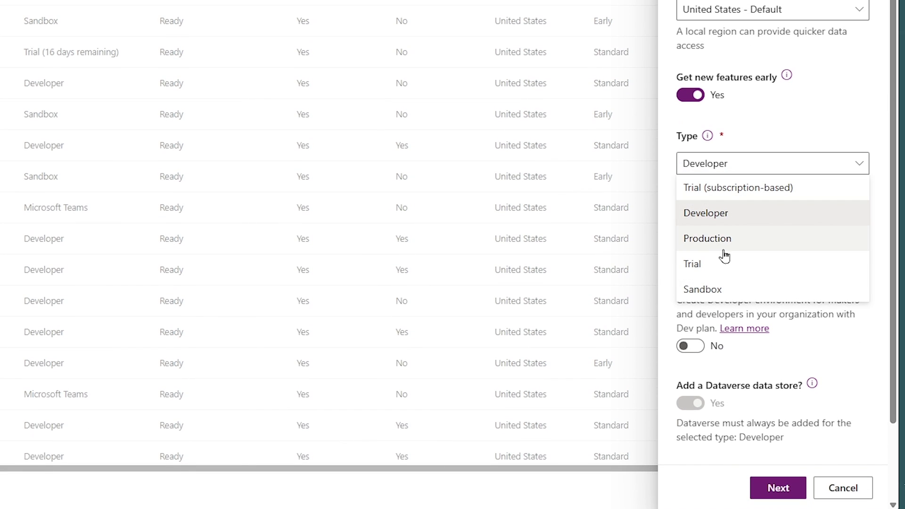
click(722, 291)
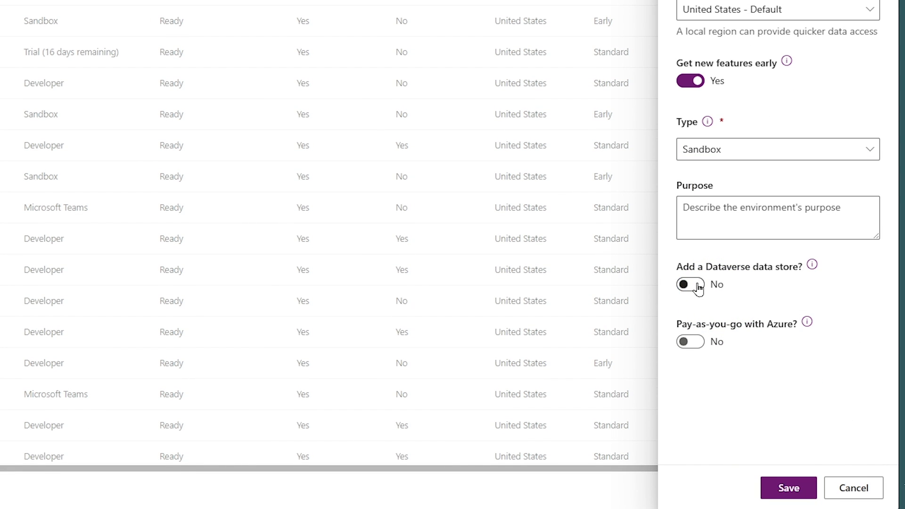
click(697, 285)
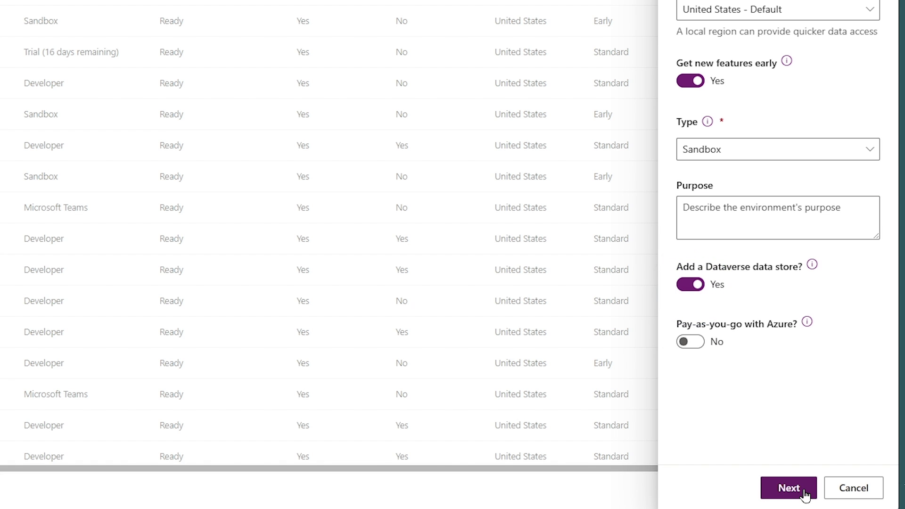
On the Dataverse settings page, set the environment's security group to None
click(804, 494)
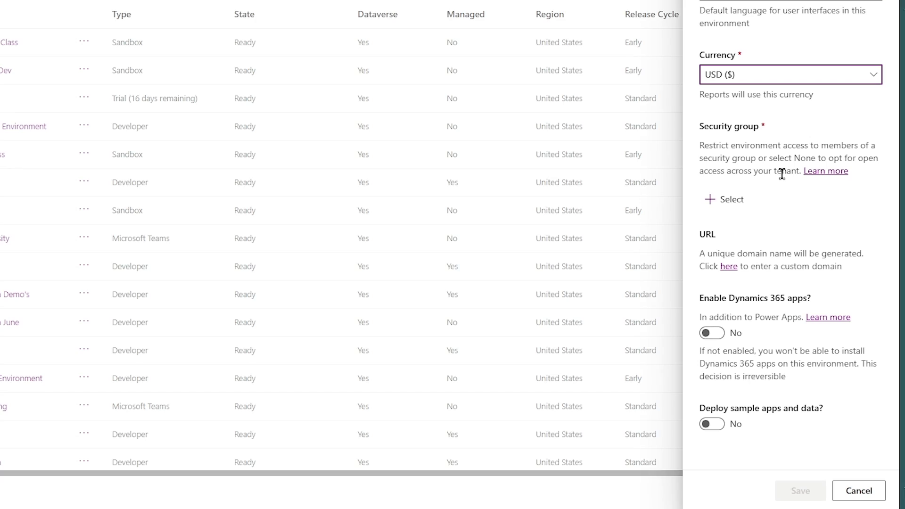
click(731, 200)
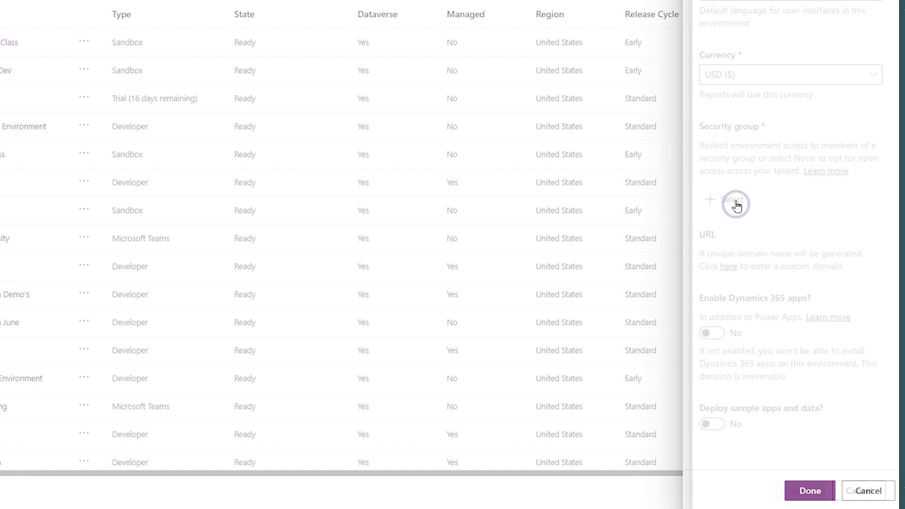
click(732, 56)
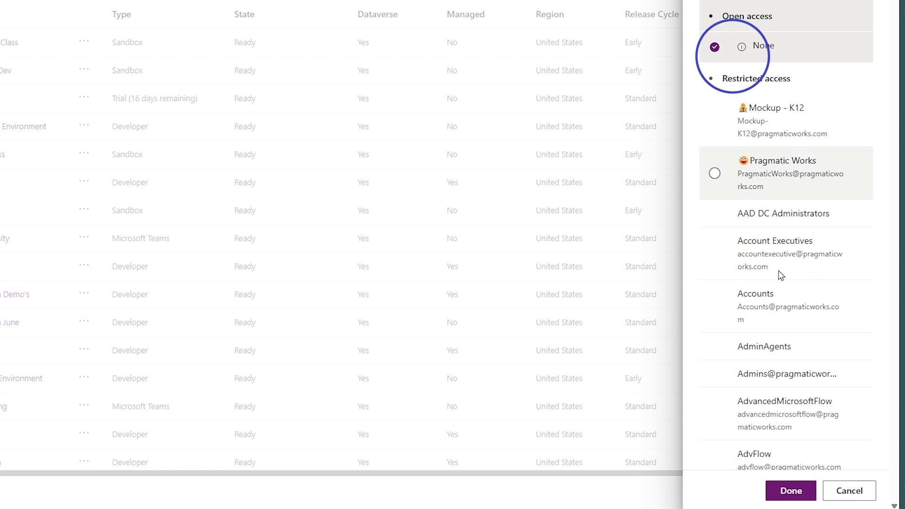
click(779, 497)
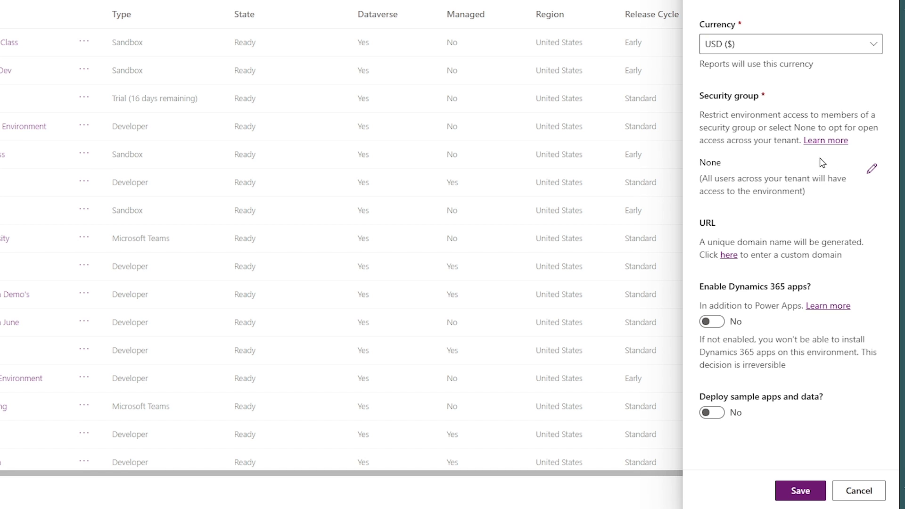
click(872, 169)
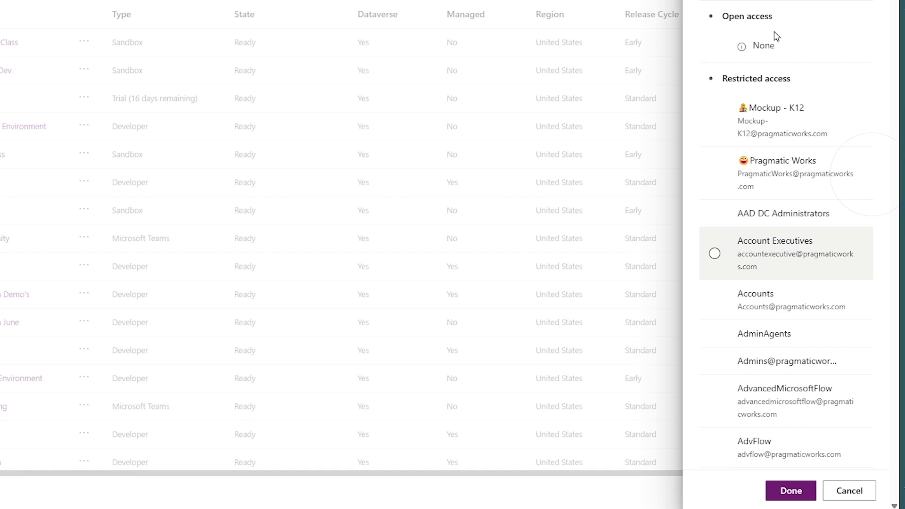
click(848, 491)
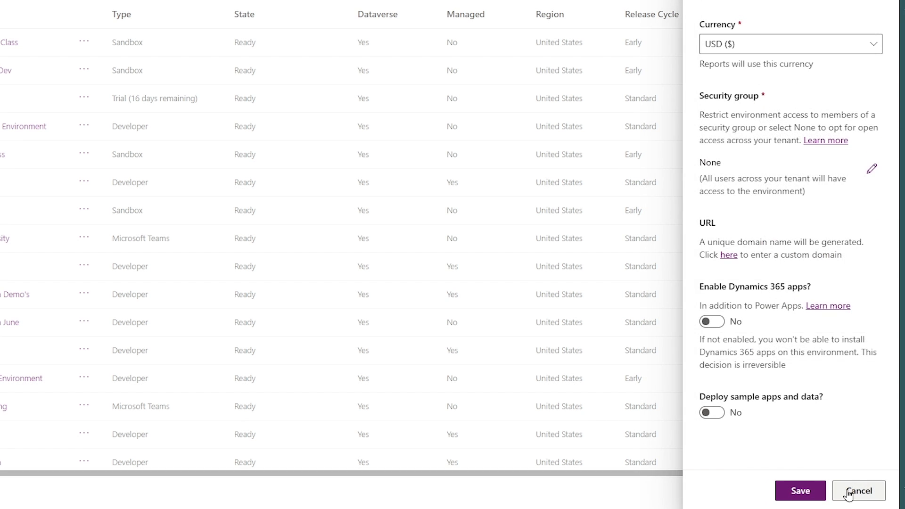
Enable Dynamics 365 apps and auto-deploy Sales Enterprise and Customer Service
click(711, 326)
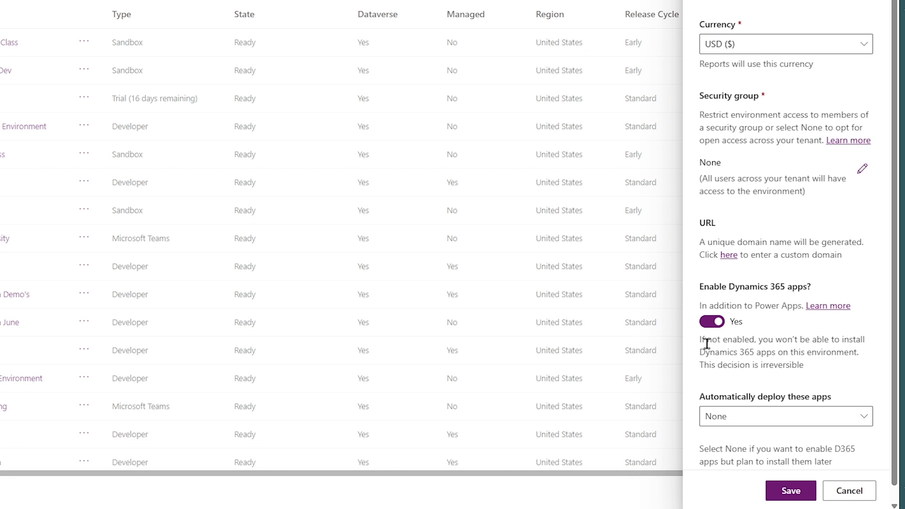
scroll(745, 401, down, 1)
click(759, 405)
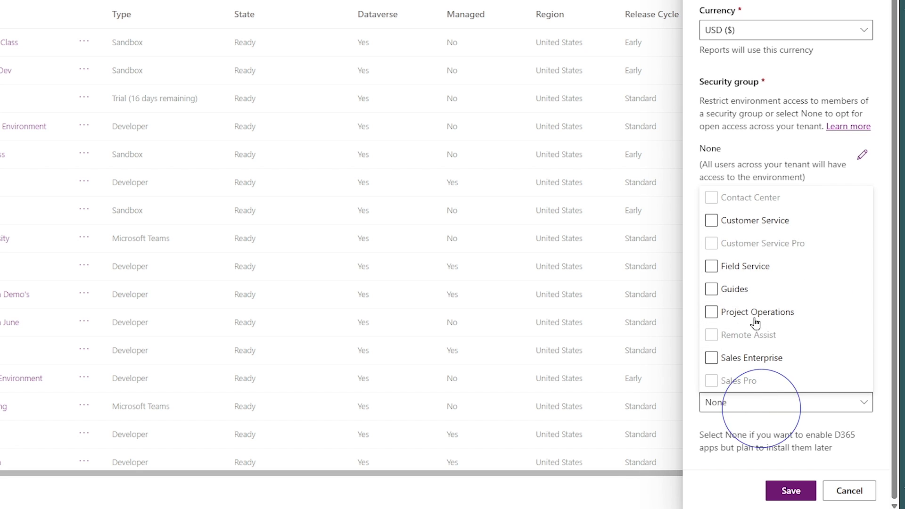
click(746, 224)
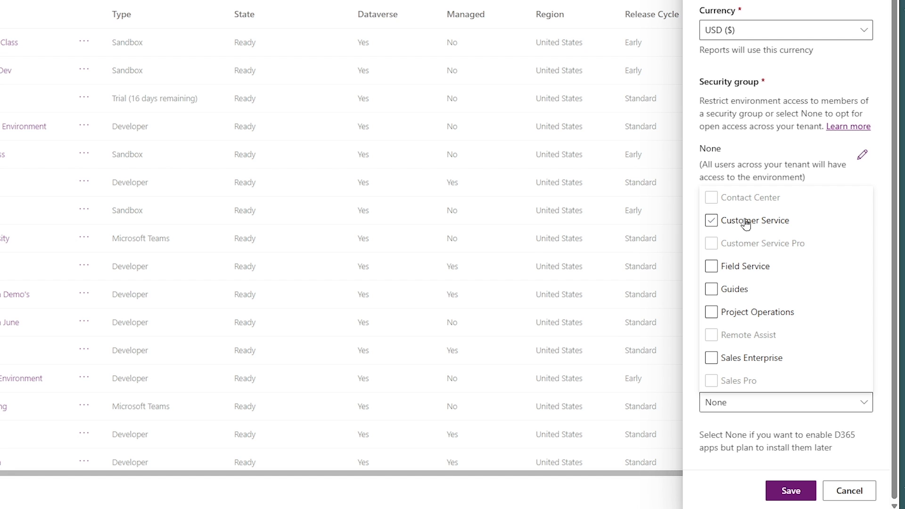
click(745, 359)
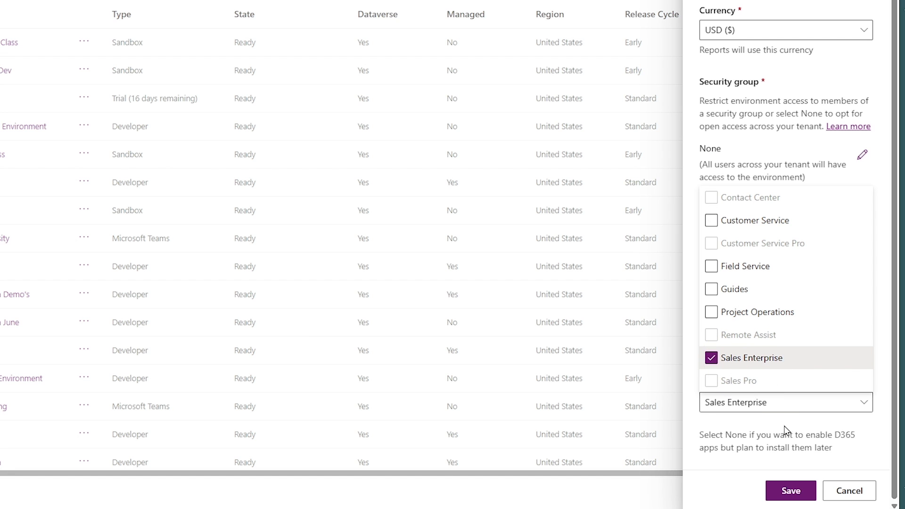
click(751, 223)
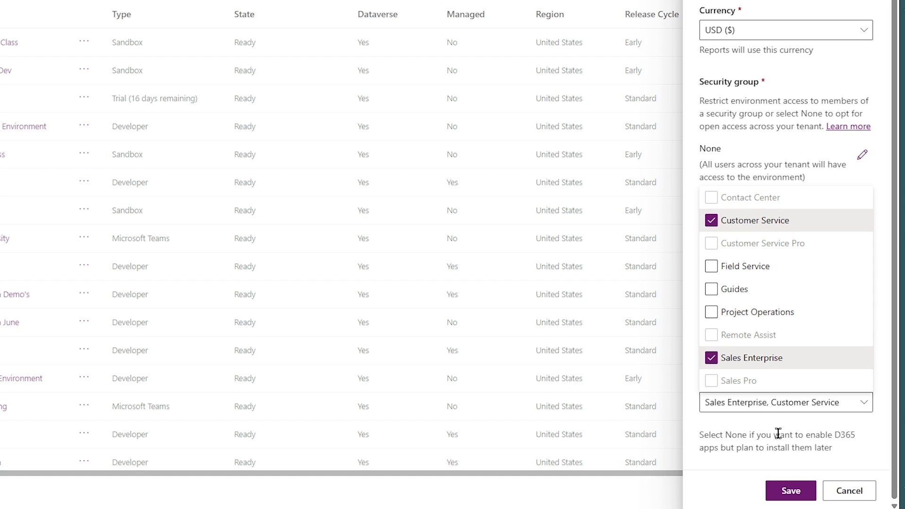
click(778, 433)
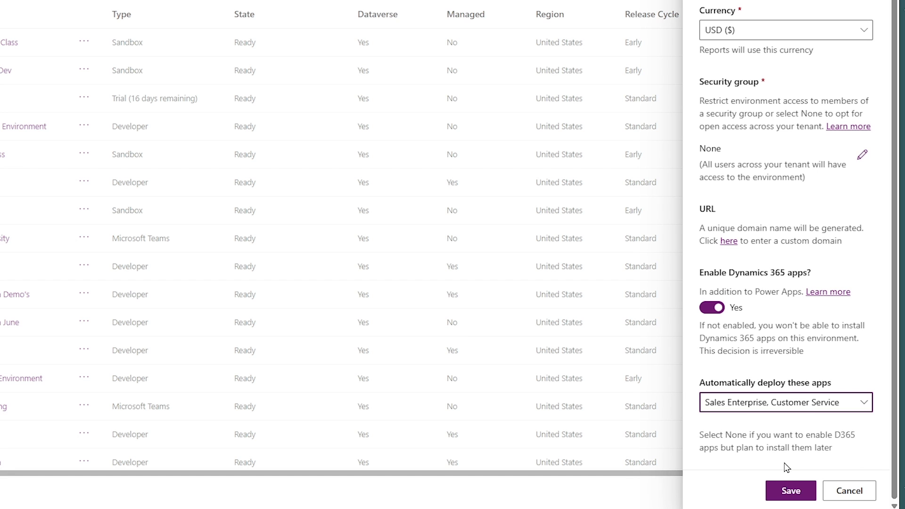
Save the D365 YouTube environment so it starts preparing
click(793, 491)
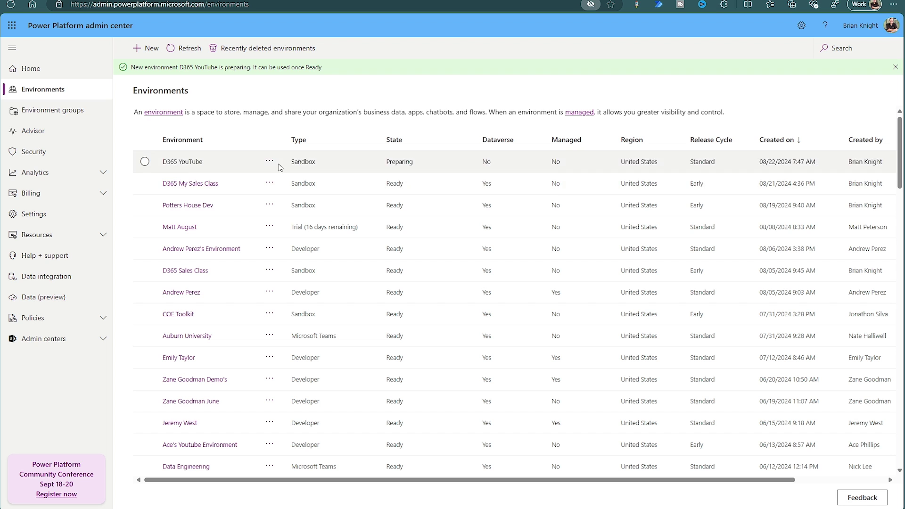
Open the D365 My Sales Class environment's details
click(203, 184)
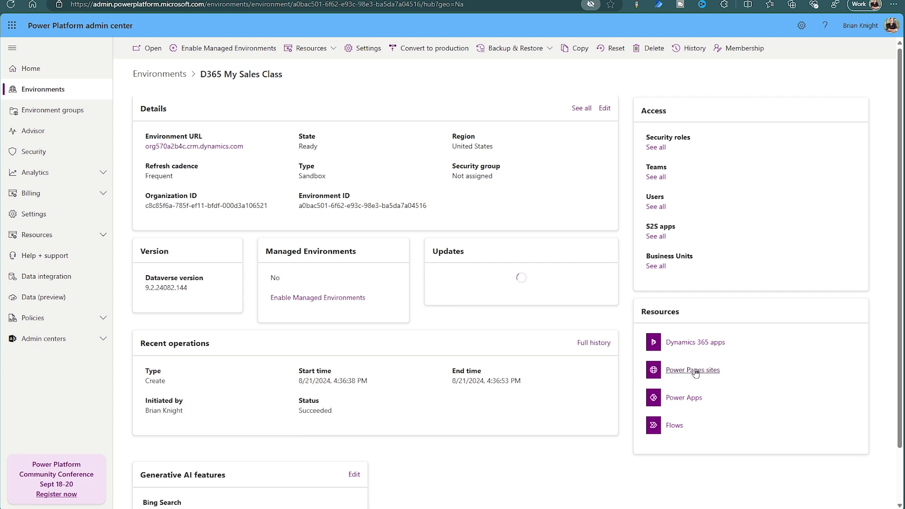
View D365 My Sales Class's Dynamics 365 apps, browsing the Install app list without installing
click(703, 344)
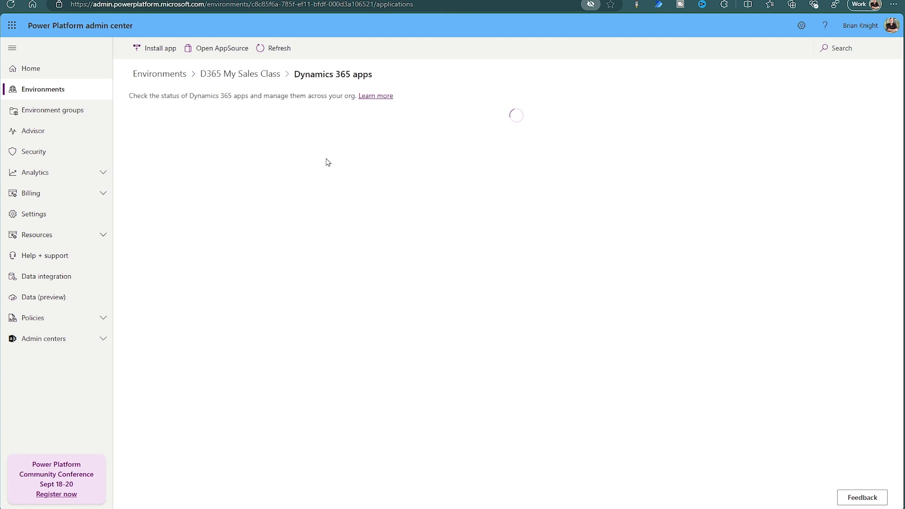
click(162, 49)
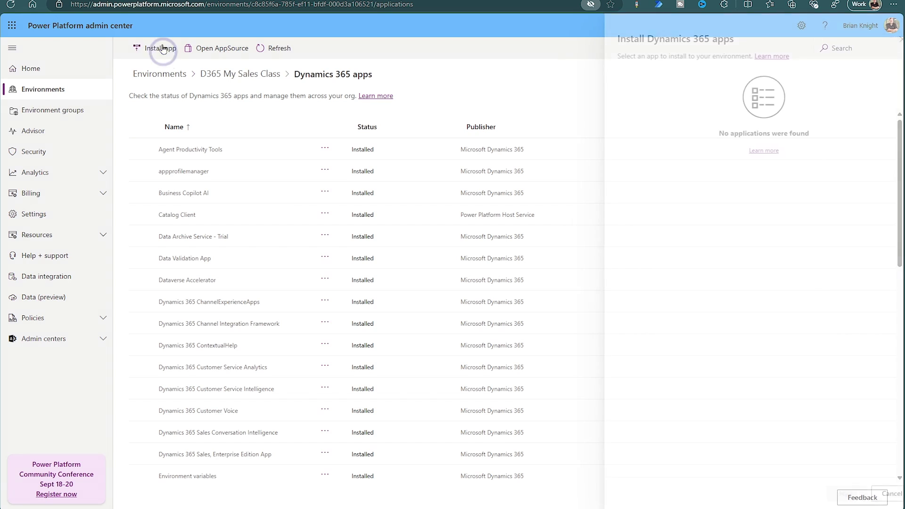
scroll(724, 164, down, 15)
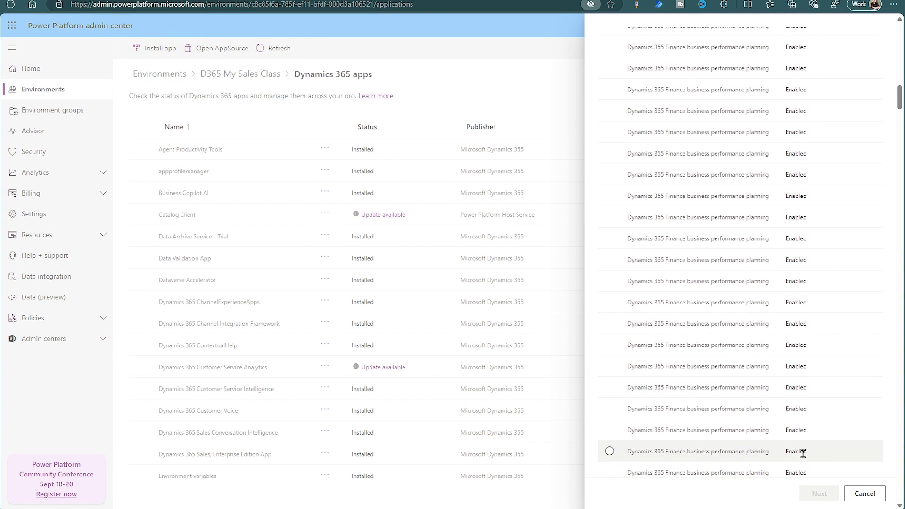
click(717, 345)
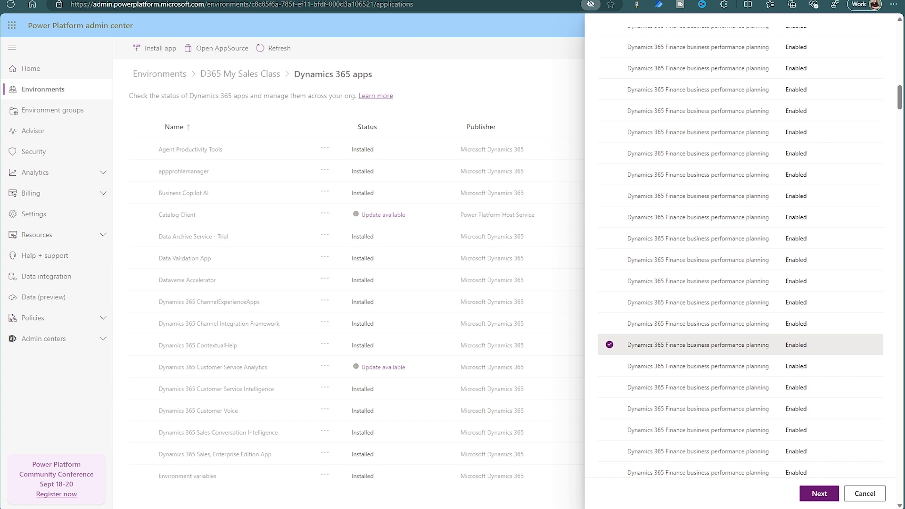
click(865, 493)
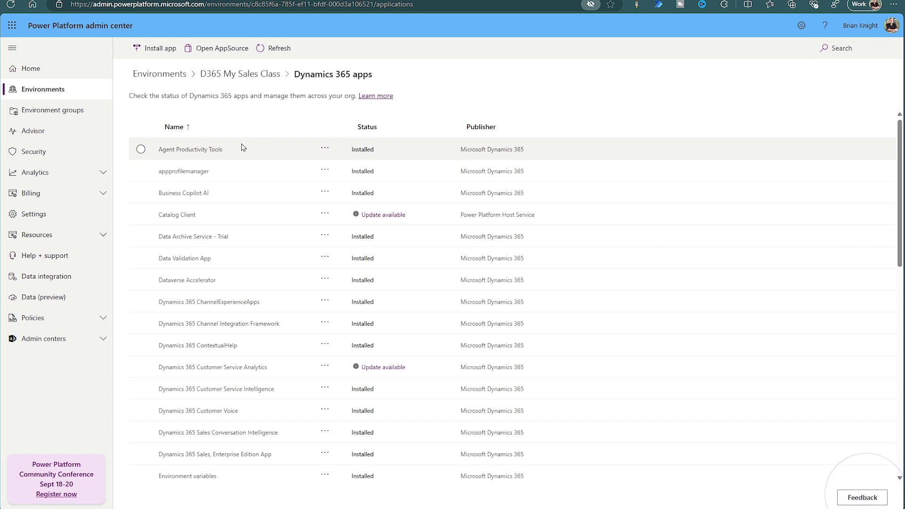
Expand Resources and open the tenant-wide Dynamics 365 apps list
click(42, 235)
click(43, 236)
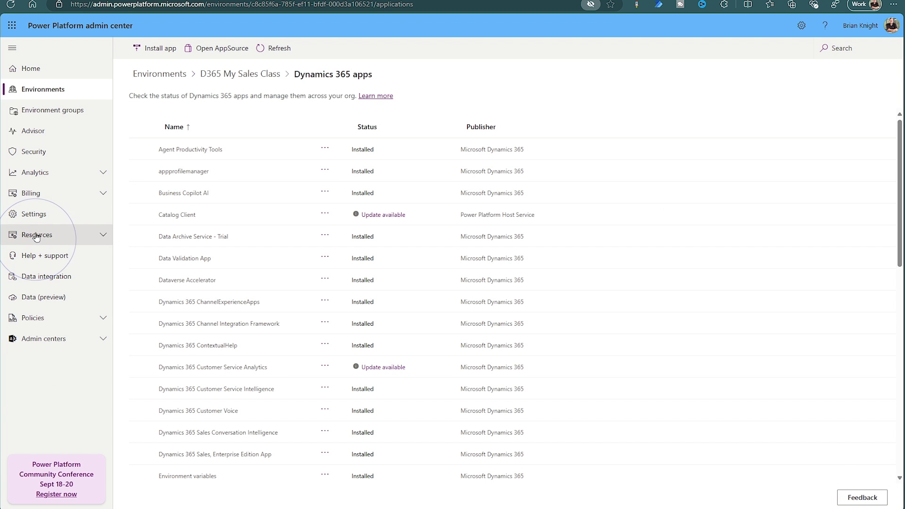
click(71, 235)
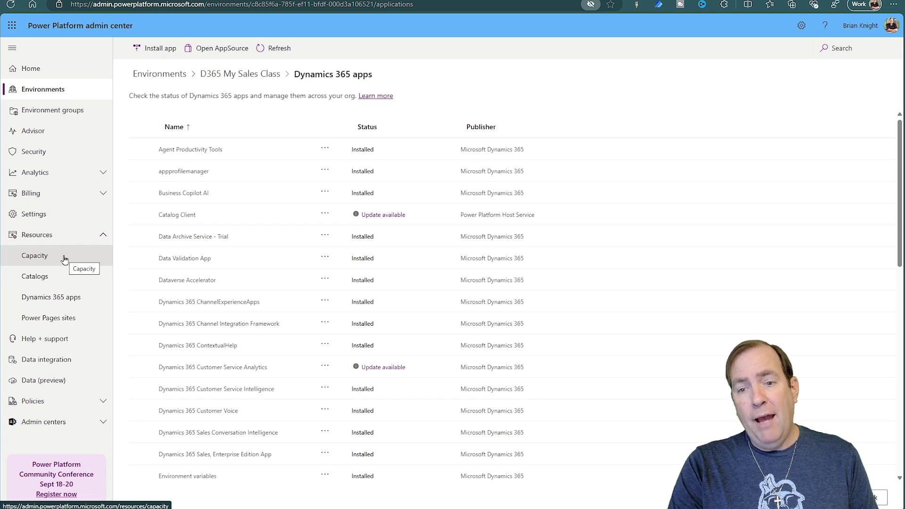
click(47, 301)
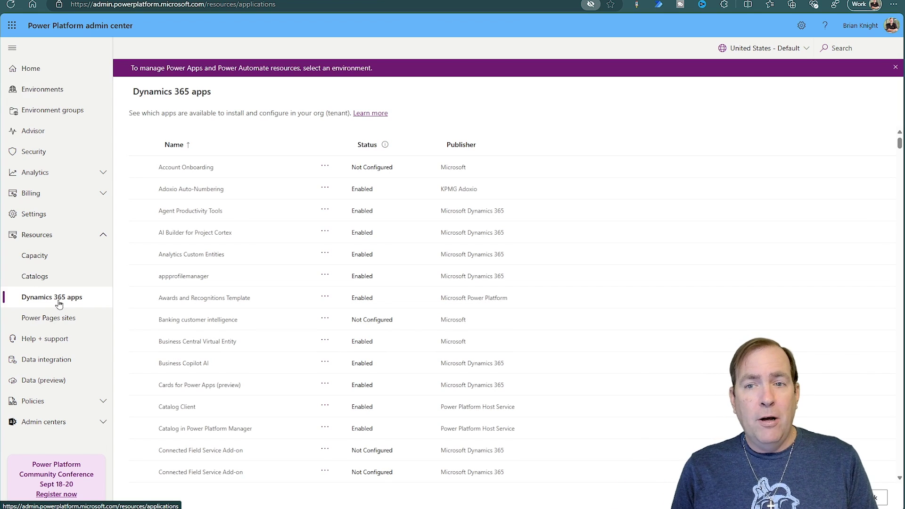
Open the now-Ready D365 YouTube environment from the Environments list
click(43, 89)
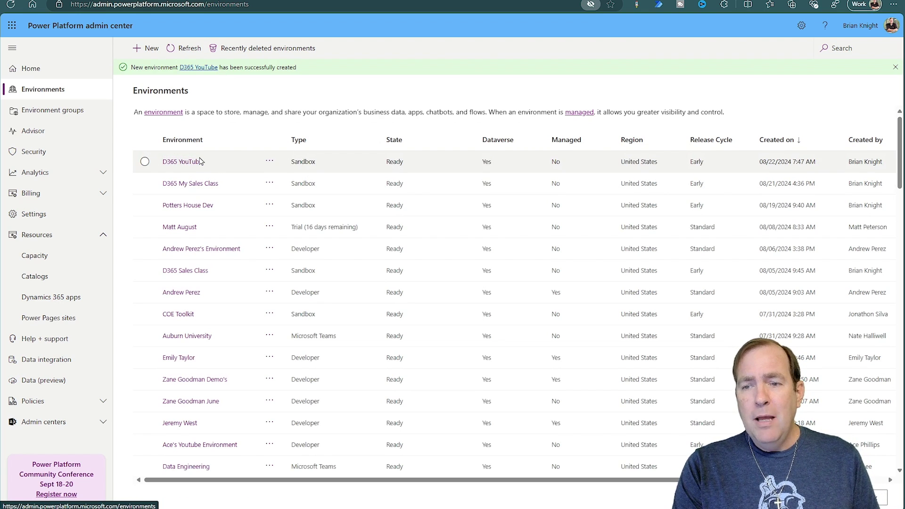
click(194, 162)
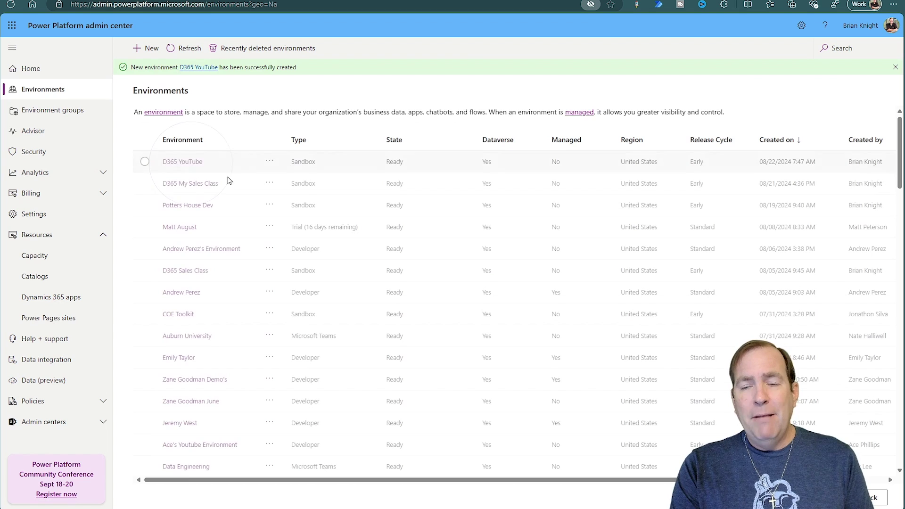
click(169, 165)
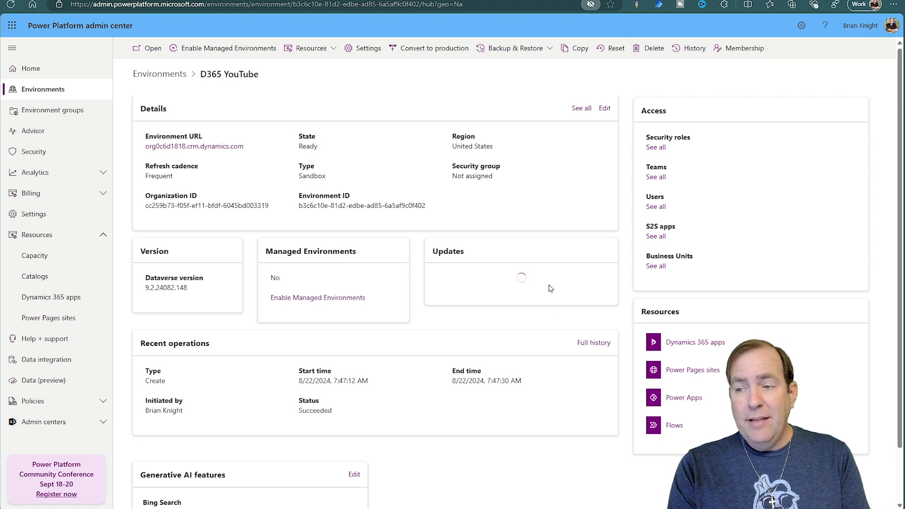
Refresh D365 YouTube's details and review the 2024 release wave 2 update, currently Off
click(10, 5)
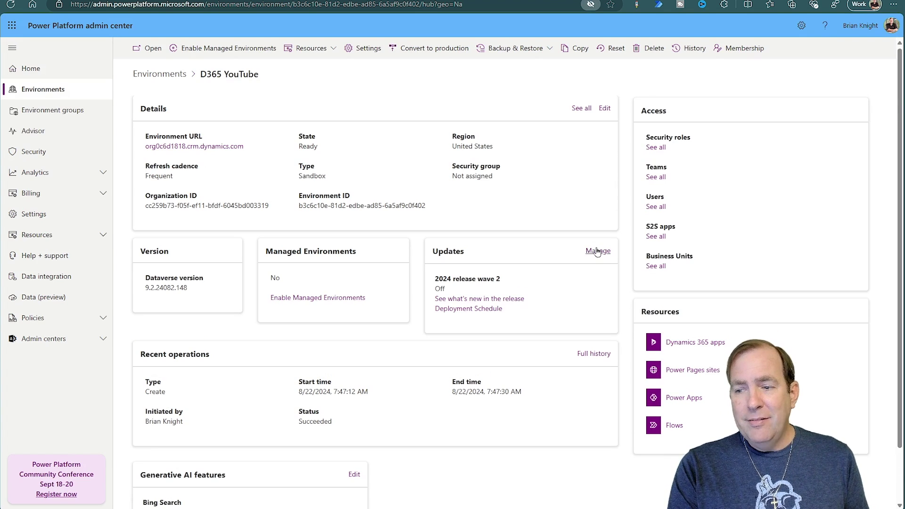
click(597, 251)
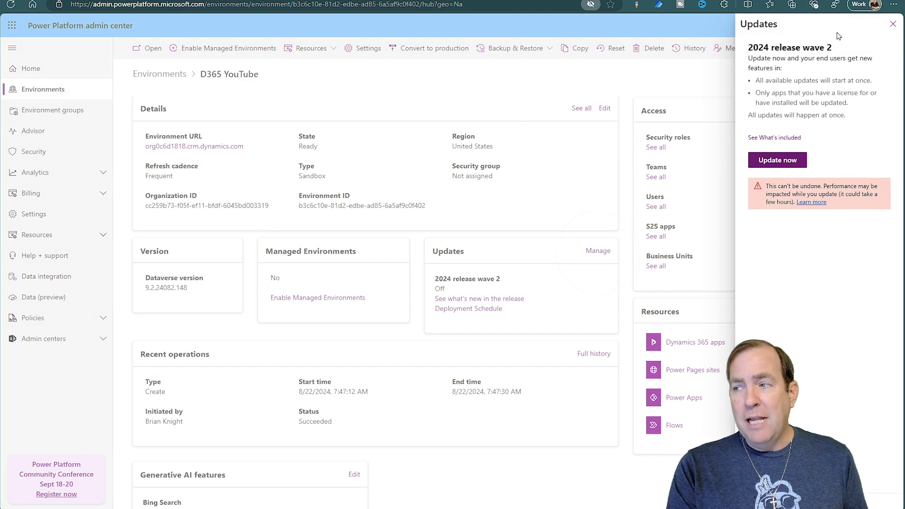
click(890, 24)
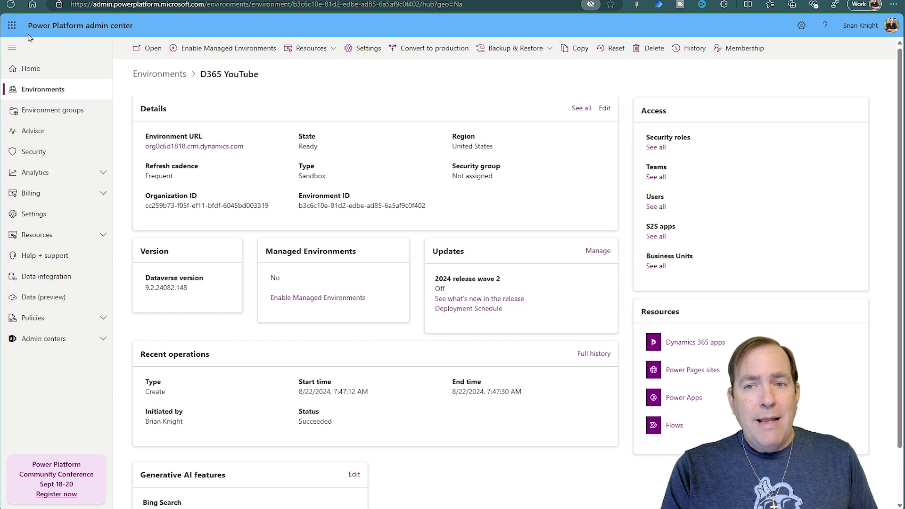
In Power Apps, switch to the D365 YouTube environment by searching 'd365' in the Environment picker
click(48, 59)
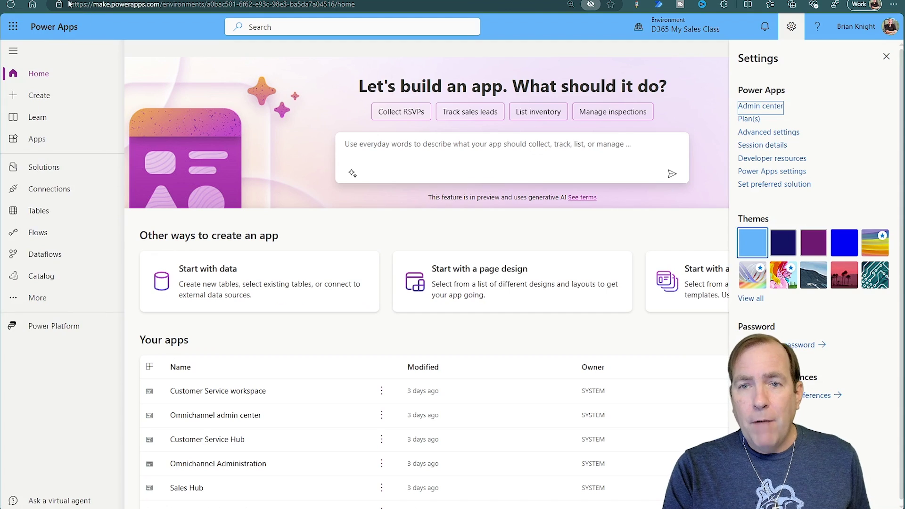
click(12, 5)
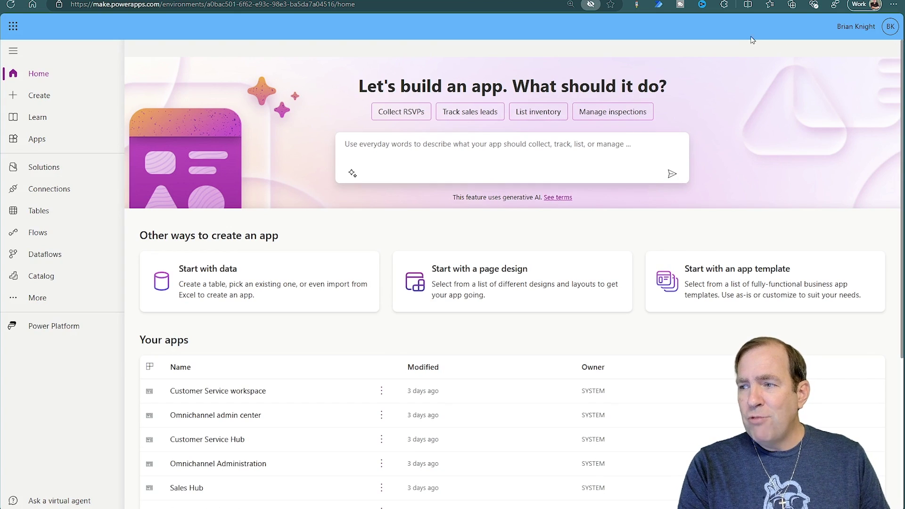
click(768, 29)
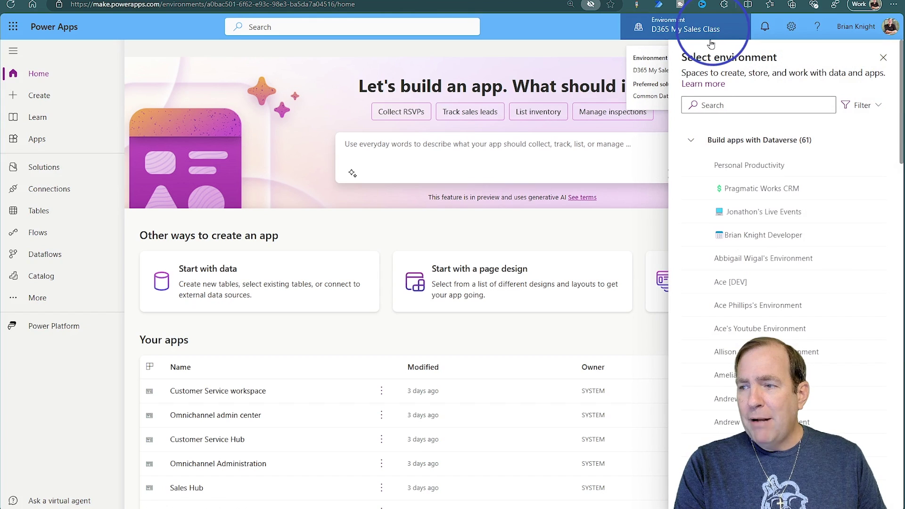
click(755, 105)
text(d)
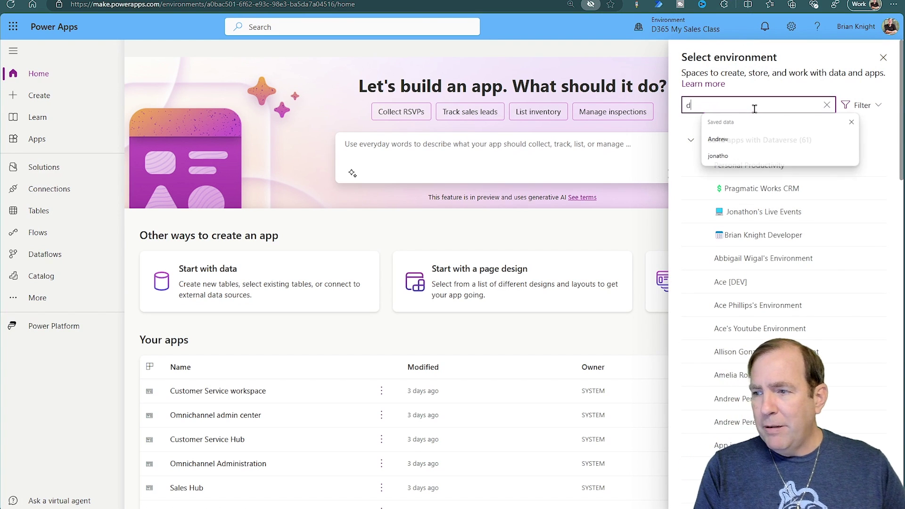
text(365)
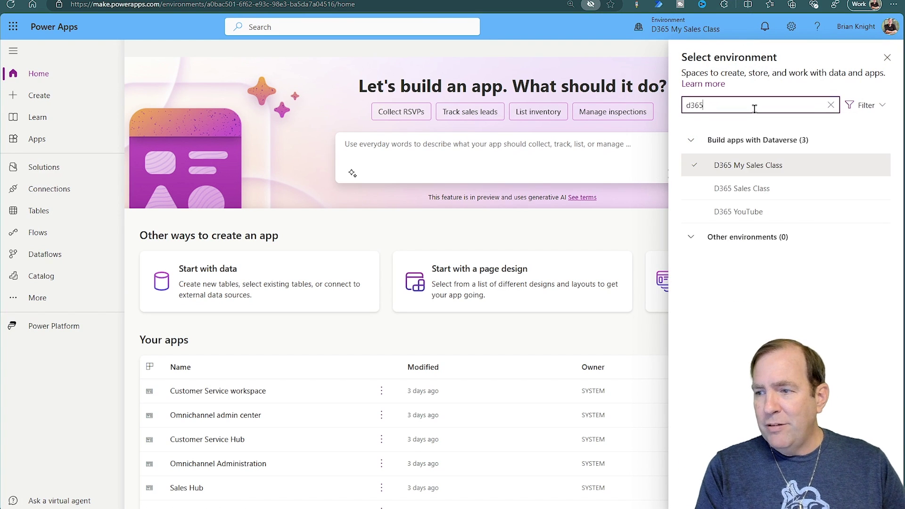
click(749, 212)
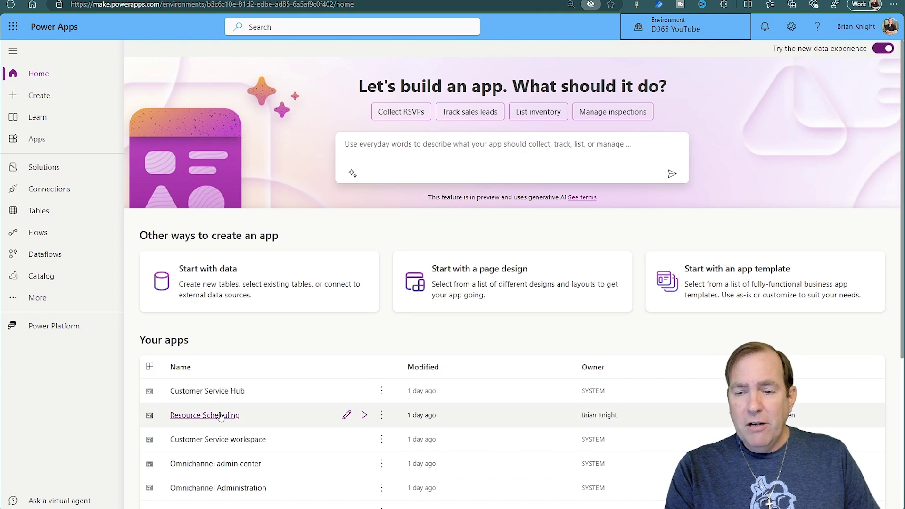
Show all apps in the environment and play the Sales Hub app
scroll(220, 415, down, 1)
scroll(221, 416, down, 3)
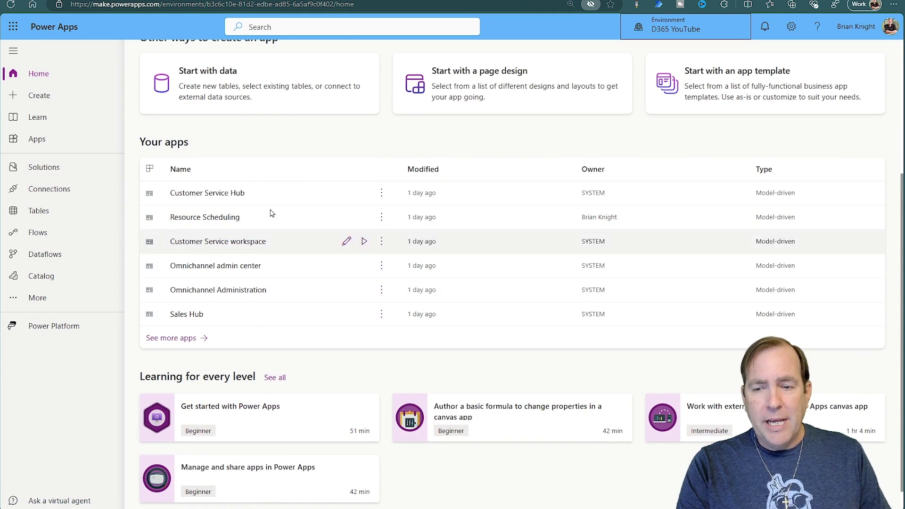
click(177, 339)
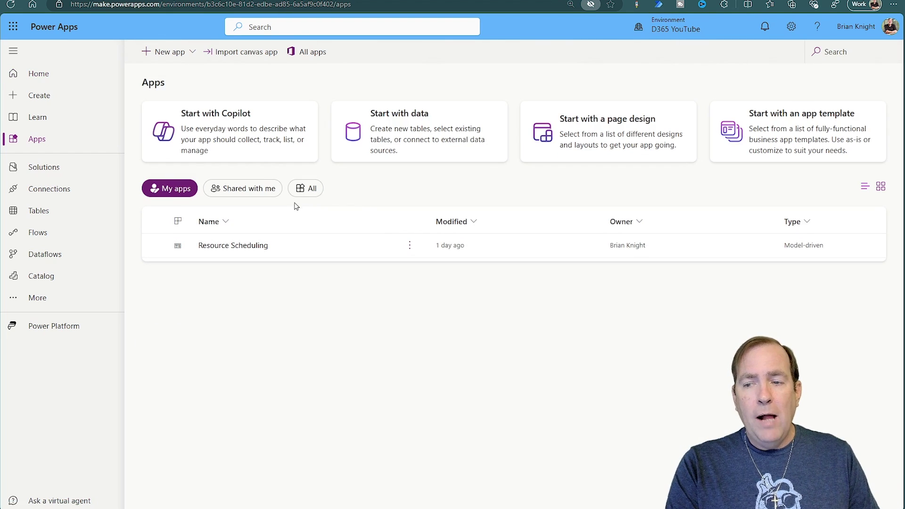
click(303, 195)
scroll(280, 293, down, 2)
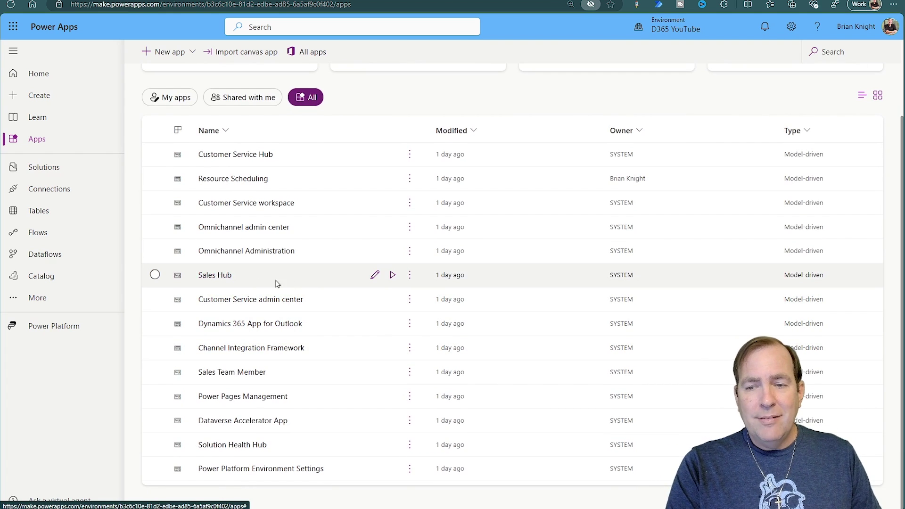
click(393, 276)
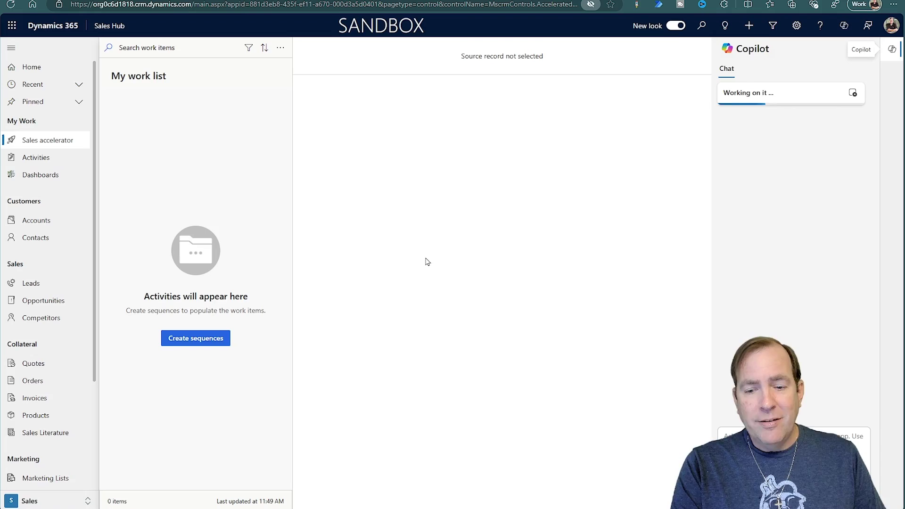
Open Accounts and switch from My Active Accounts to the All Accounts view, which is empty
click(52, 216)
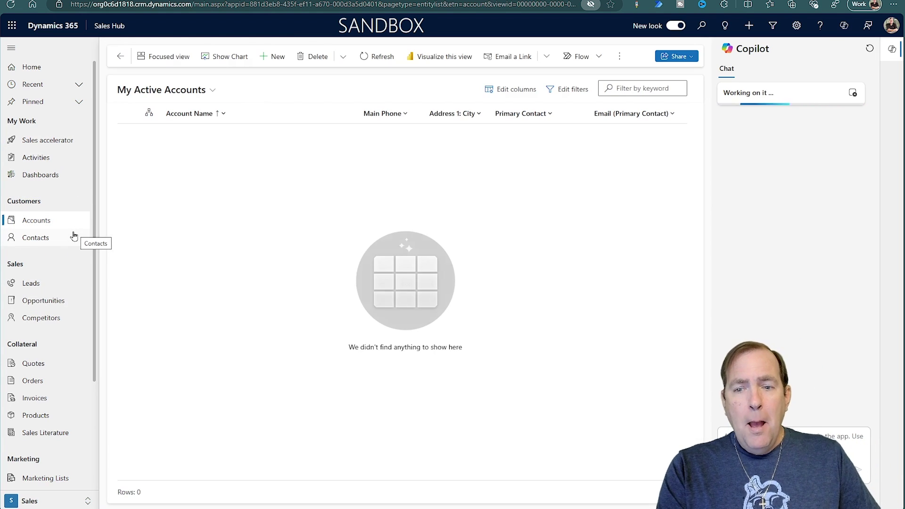
click(173, 93)
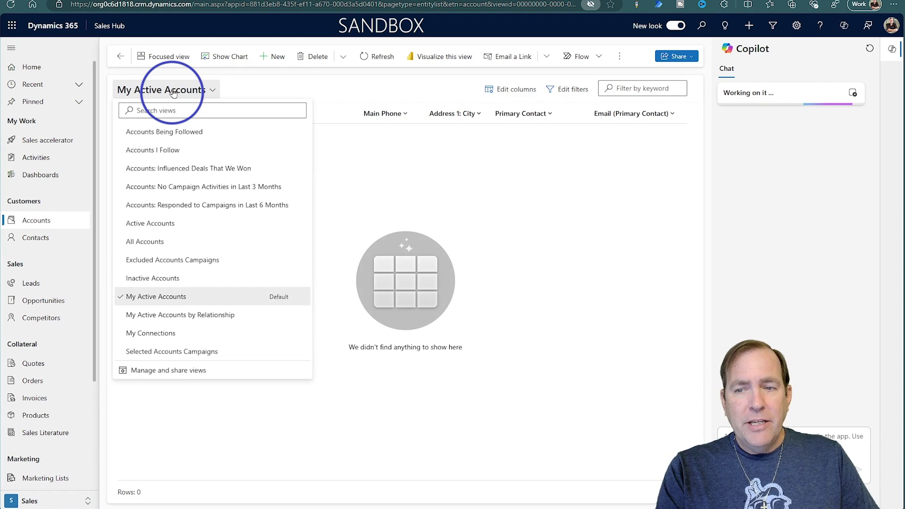
click(168, 240)
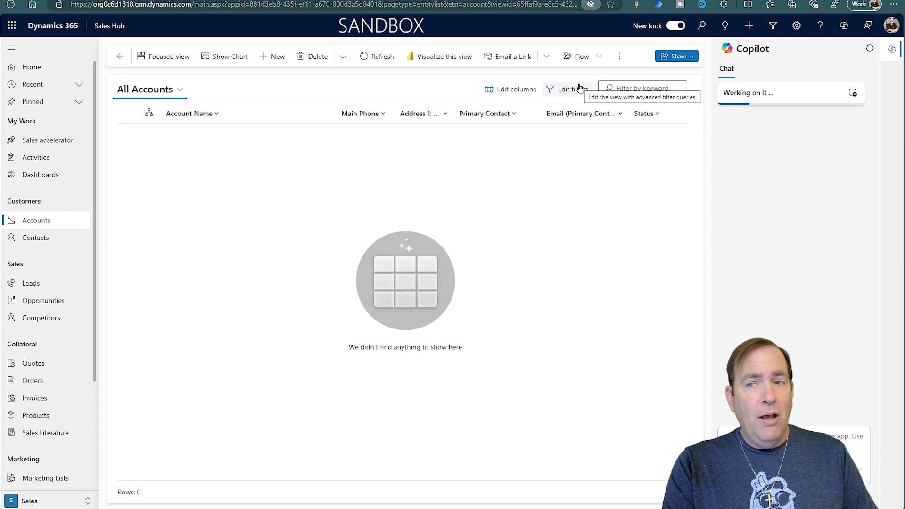
Go to Advanced Settings and open the Data Management system settings
click(796, 26)
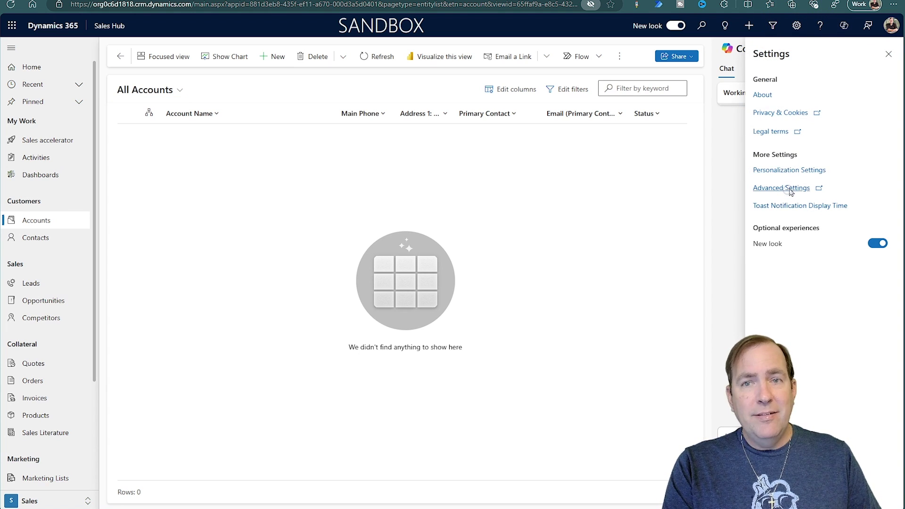
click(790, 189)
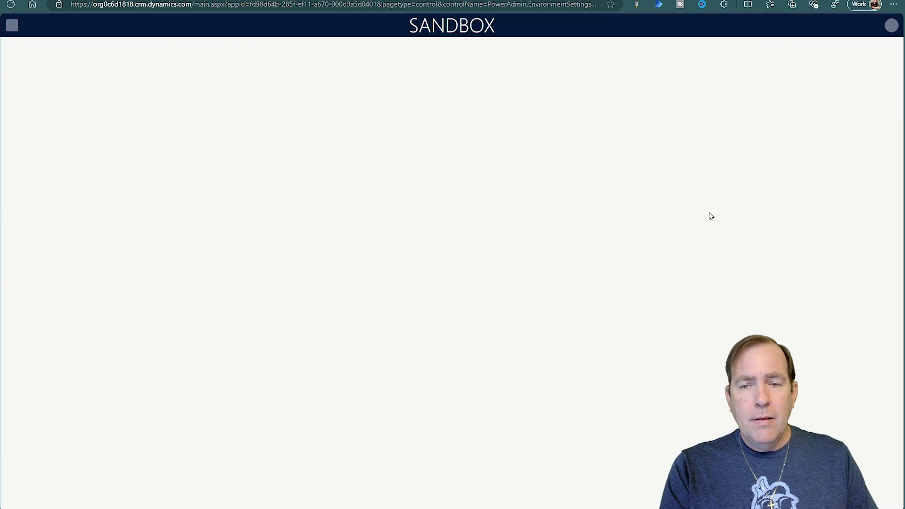
scroll(49, 311, down, 2)
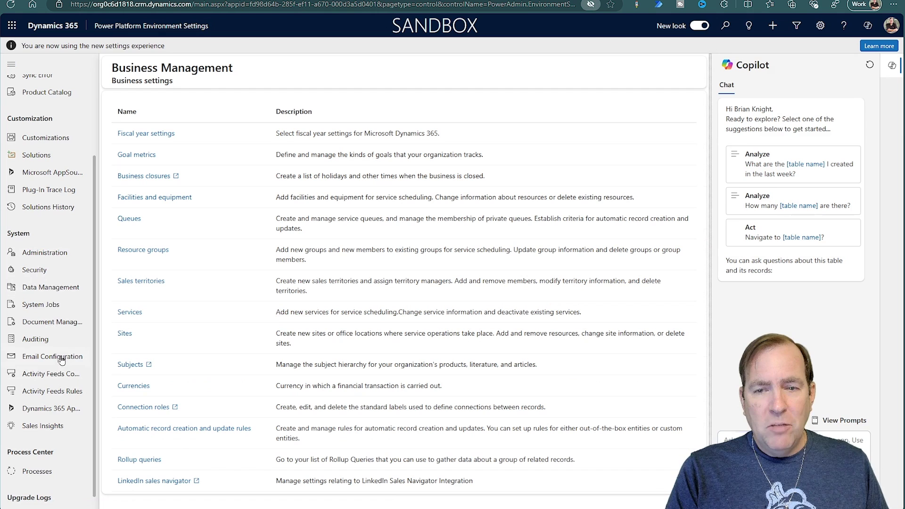
scroll(57, 330, down, 1)
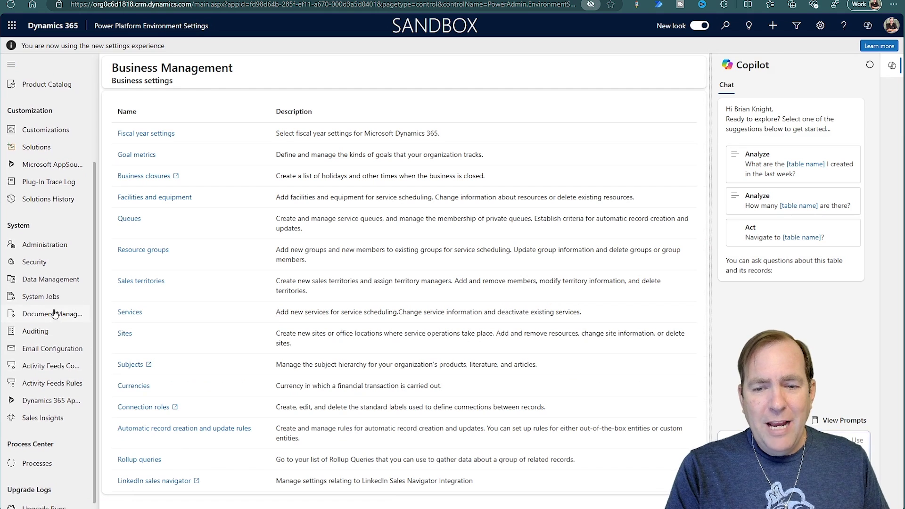
click(61, 273)
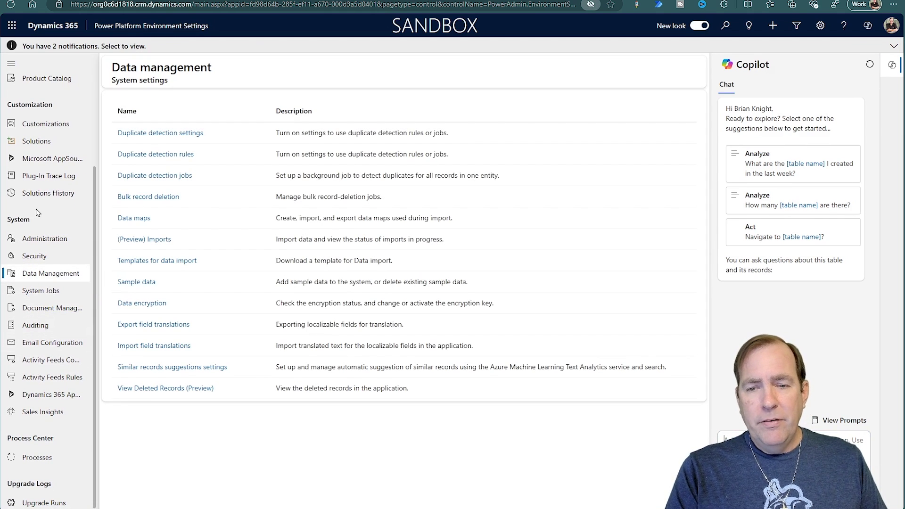
Install the sample data from the Sample Data dialog, then close it
click(145, 283)
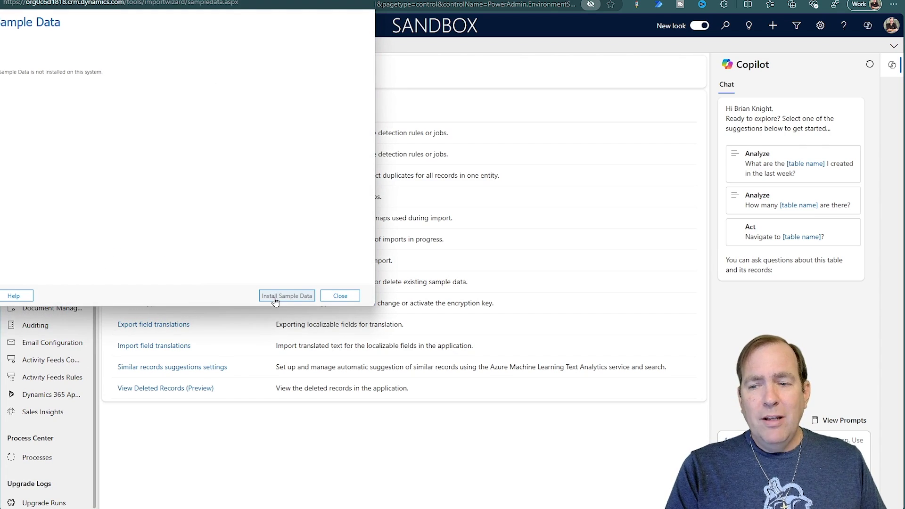
click(280, 297)
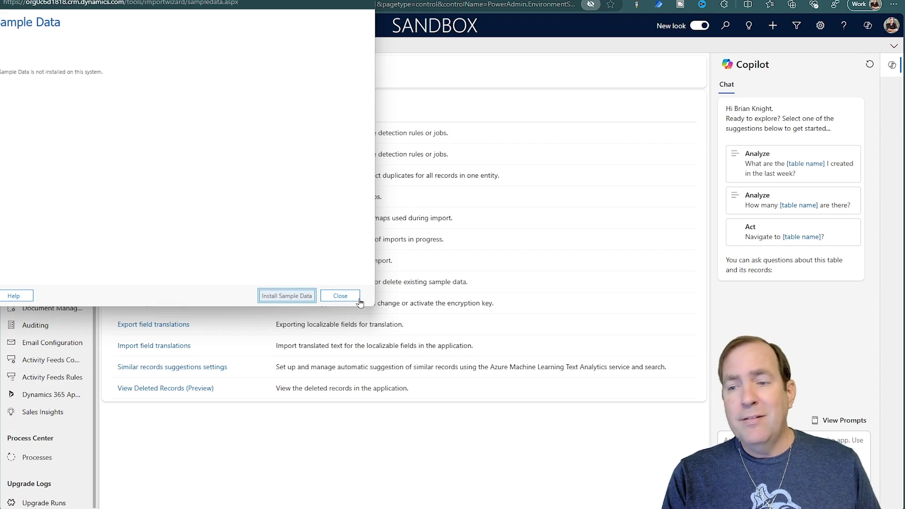
click(348, 298)
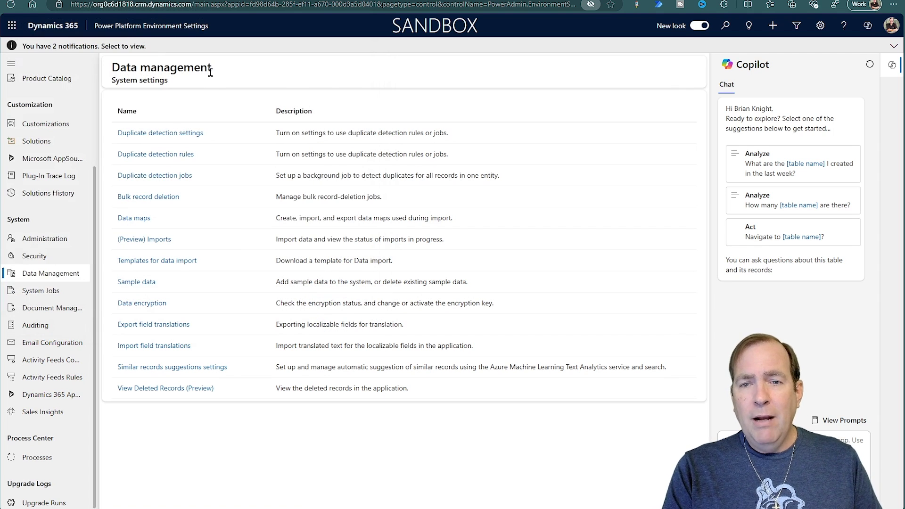
Back in Sales Hub, check that the Orders and Products lists are still empty
key(alt+d)
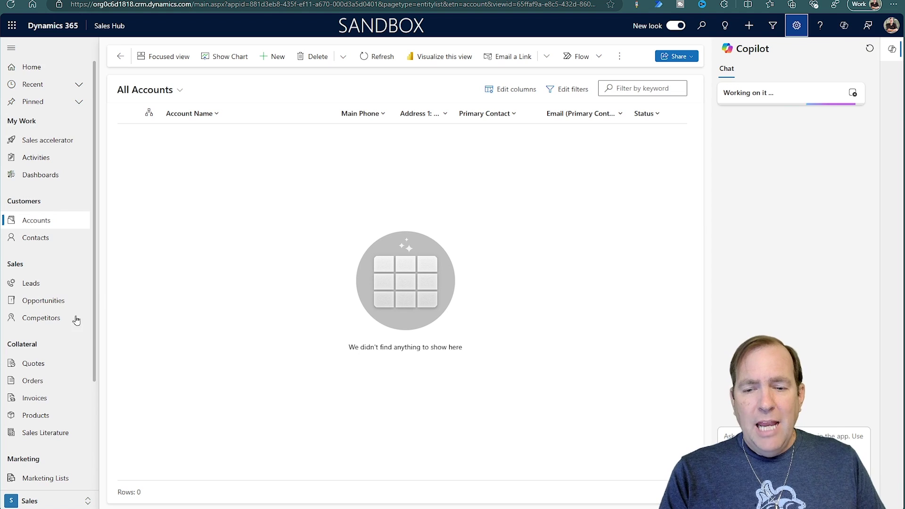
scroll(44, 359, down, 3)
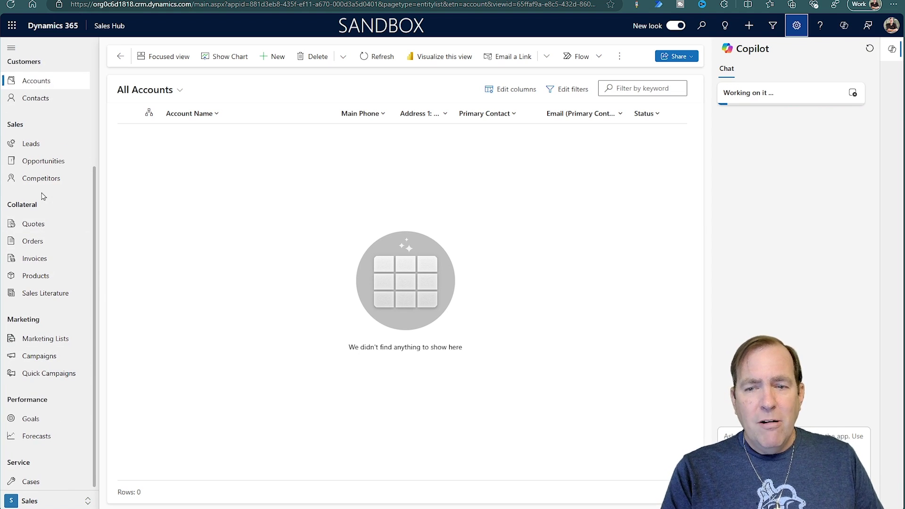
click(33, 243)
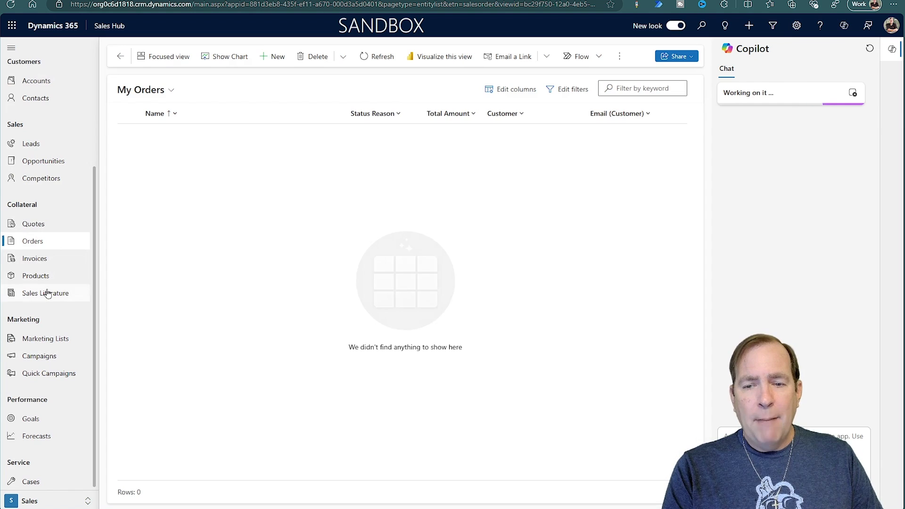
click(48, 275)
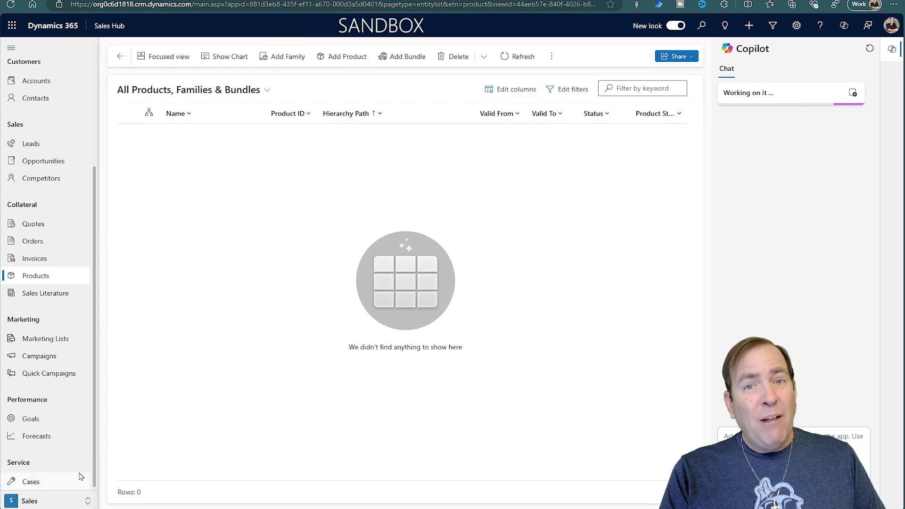
Switch the Sales Hub area to App Settings
click(51, 503)
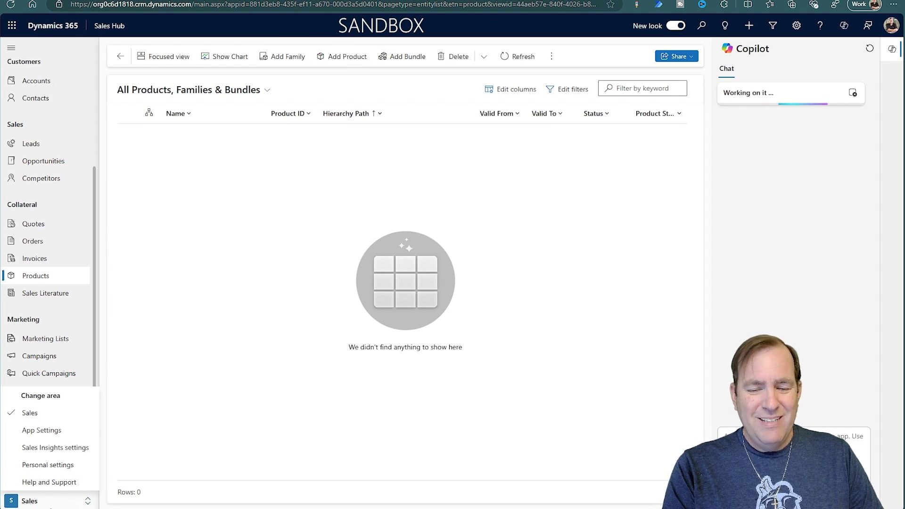
click(67, 432)
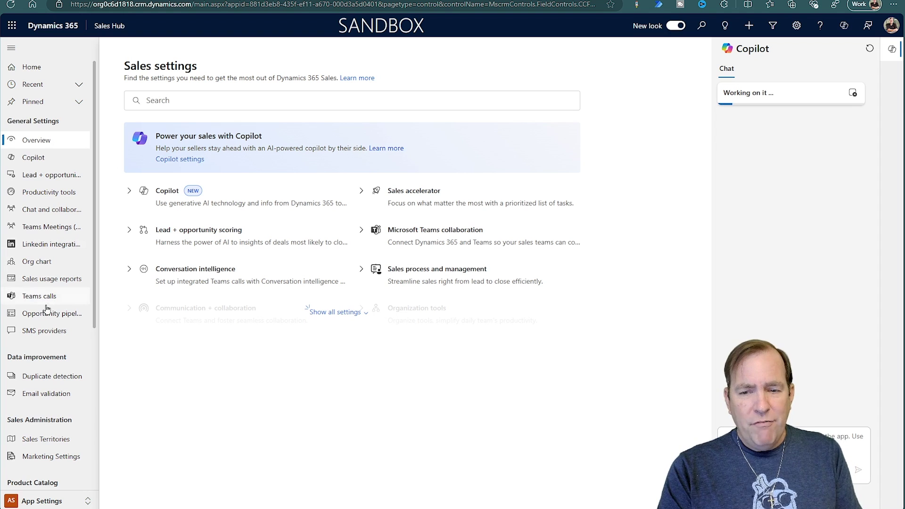
scroll(48, 315, down, 1)
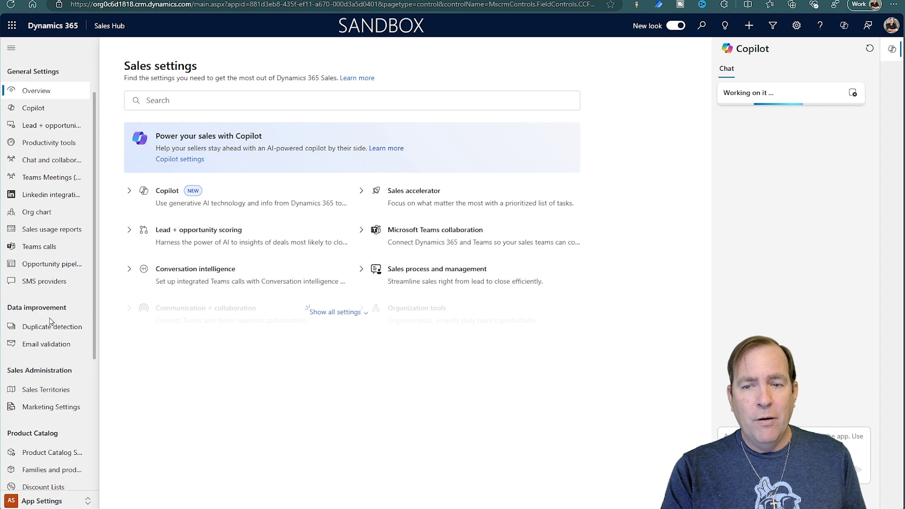
scroll(51, 322, down, 2)
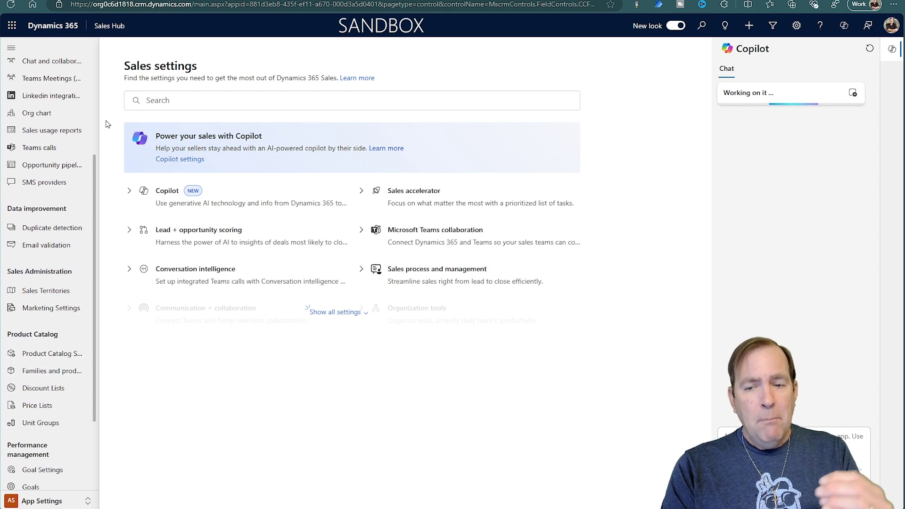
View Sales Territories and Org chart, then return to the Sales settings Overview
click(57, 292)
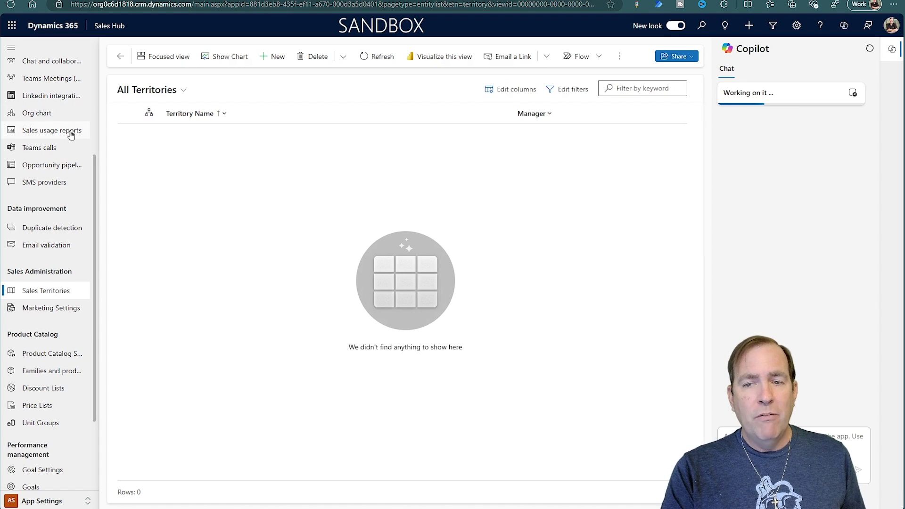
click(57, 114)
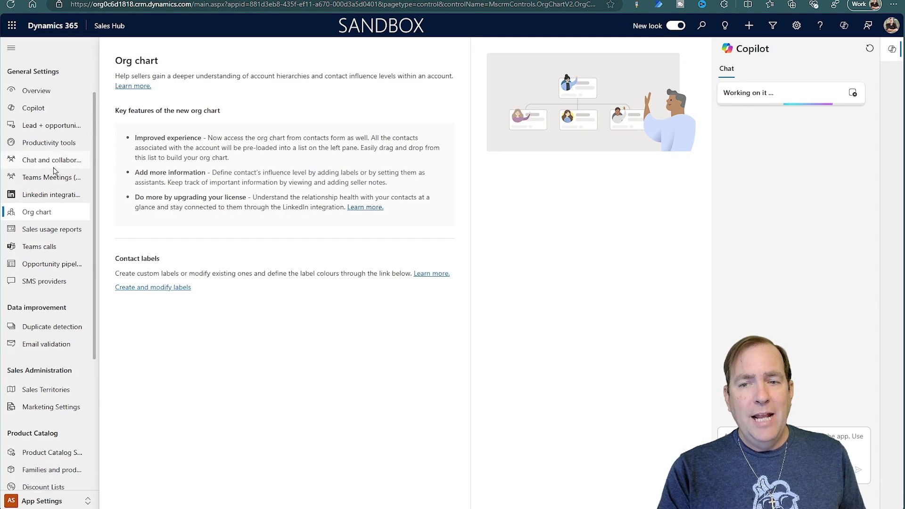
scroll(56, 103, up, 2)
click(42, 172)
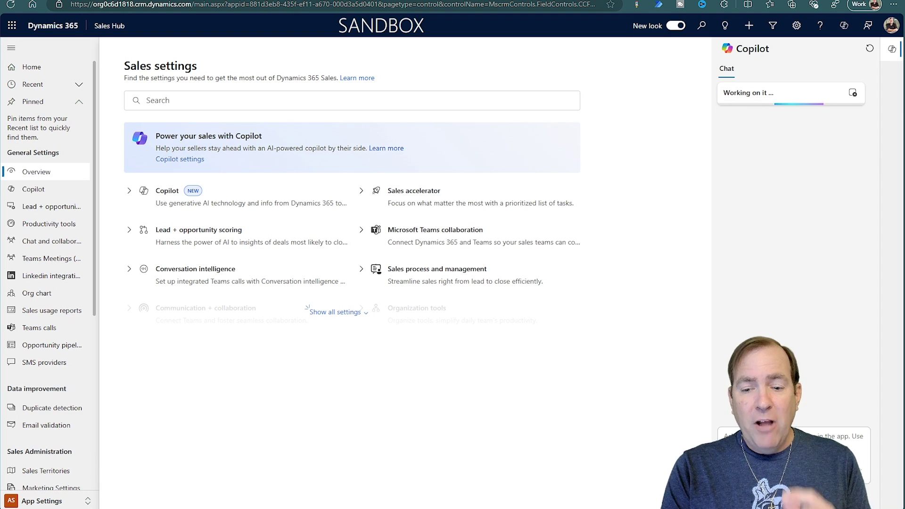
Switch back to Sales, check the 10 sample accounts and 13 contacts, and open a sample contact
click(62, 502)
click(53, 413)
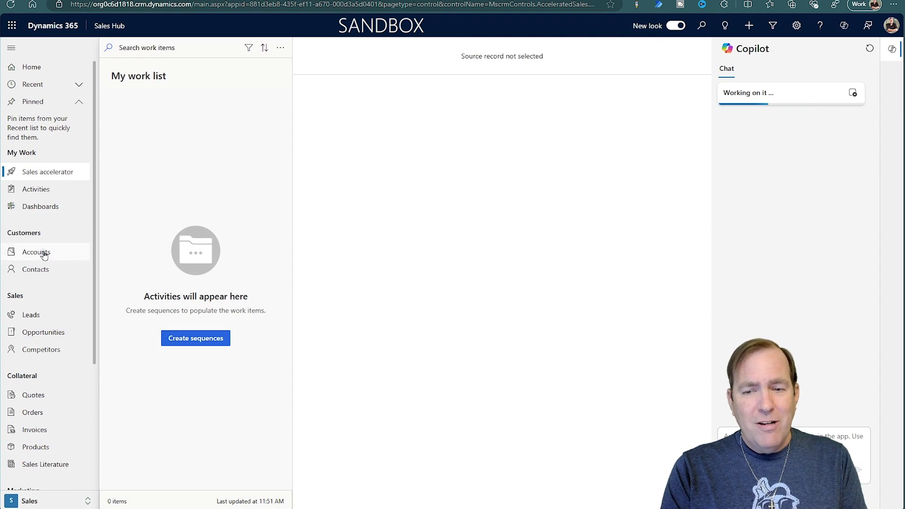
click(44, 254)
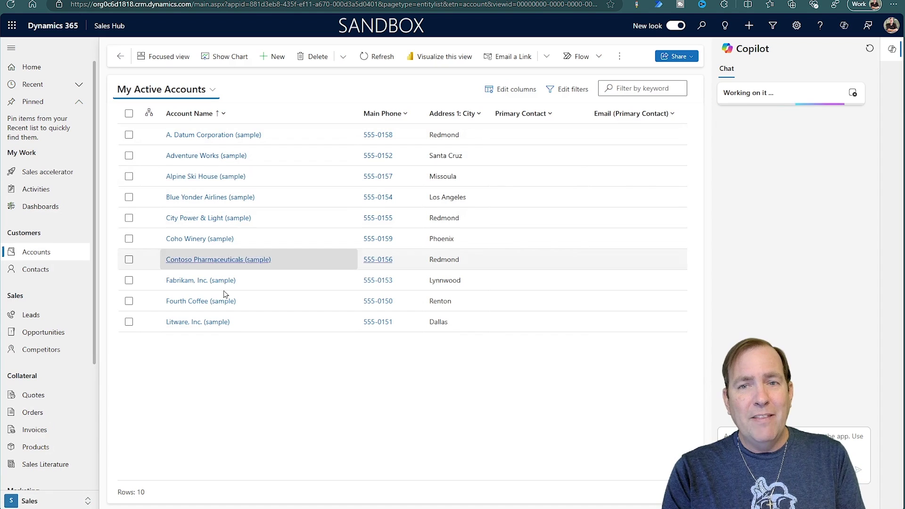
click(52, 273)
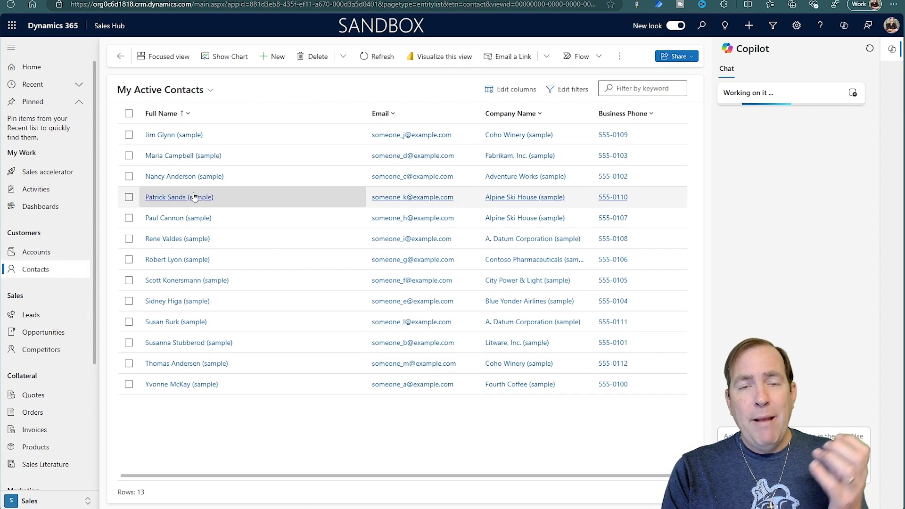
click(198, 157)
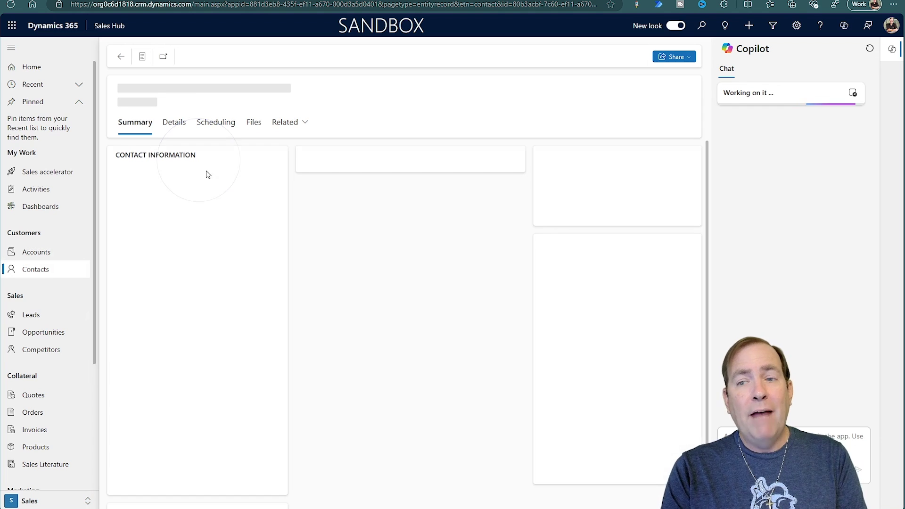